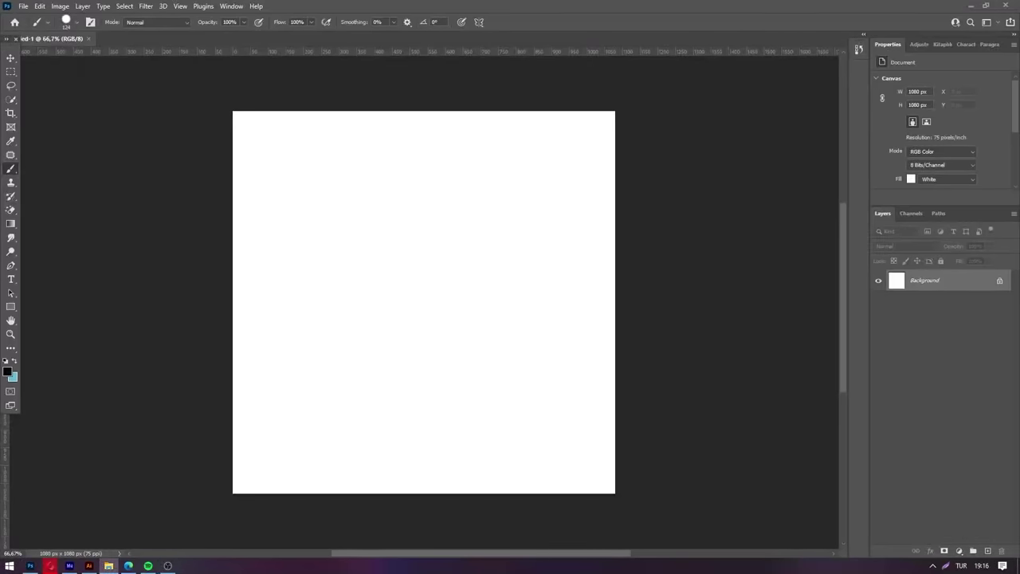
Step: Place the moonlit forest photo and stretch it to fill the square canvas, moon on the right
{"action": "left_click_drag", "start_coordinate": [387, 353], "coordinate": [436, 382]}
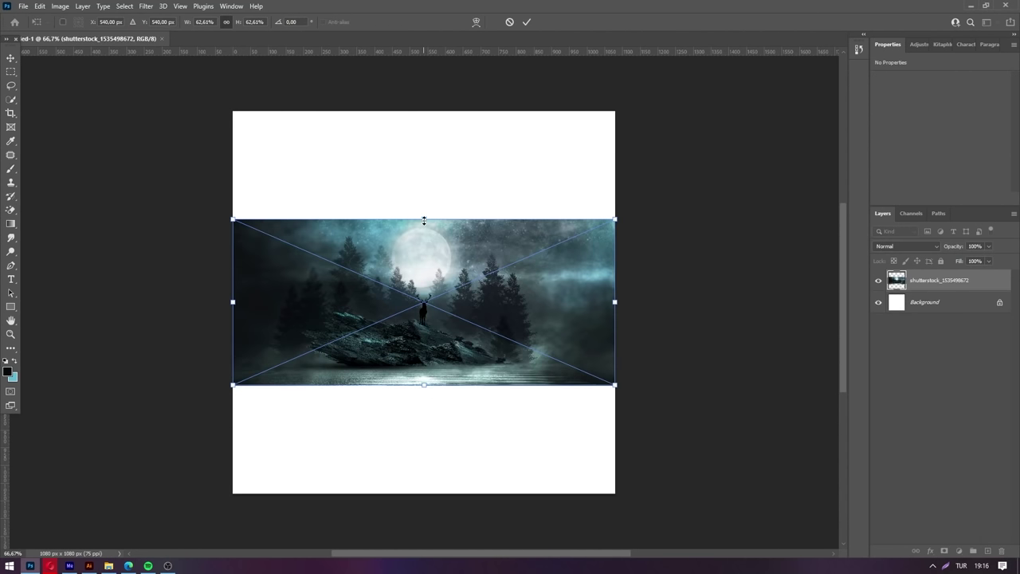
{"action": "left_click_drag", "start_coordinate": [424, 220], "coordinate": [423, 114]}
{"action": "mouse_move", "coordinate": [423, 387]}
{"action": "left_mouse_down"}
{"action": "mouse_move", "coordinate": [424, 485]}
{"action": "mouse_move", "coordinate": [439, 498]}
{"action": "left_mouse_up"}
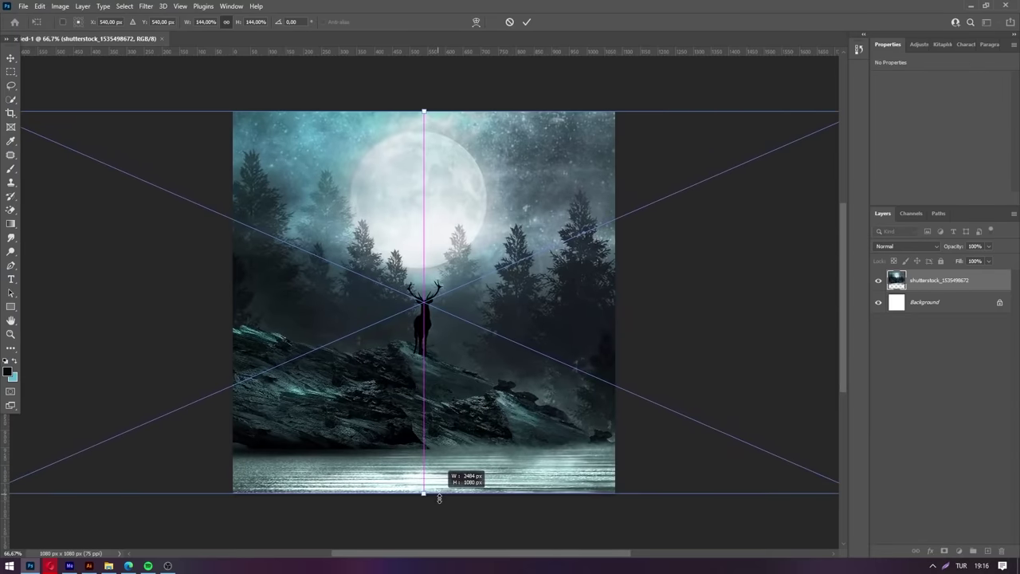
{"action": "left_click_drag", "start_coordinate": [455, 428], "coordinate": [577, 428]}
{"action": "key", "text": "Return"}
Step: Darken the forest with Levels: midtones 0.81, output levels 2–115
{"action": "key", "text": "ctrl+l"}
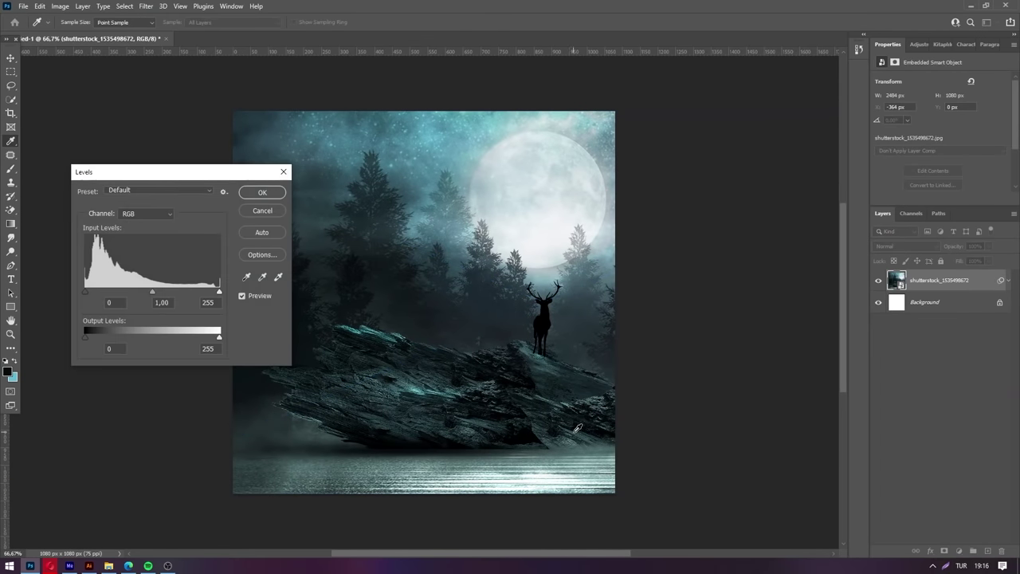
{"action": "left_click_drag", "start_coordinate": [221, 336], "coordinate": [159, 336]}
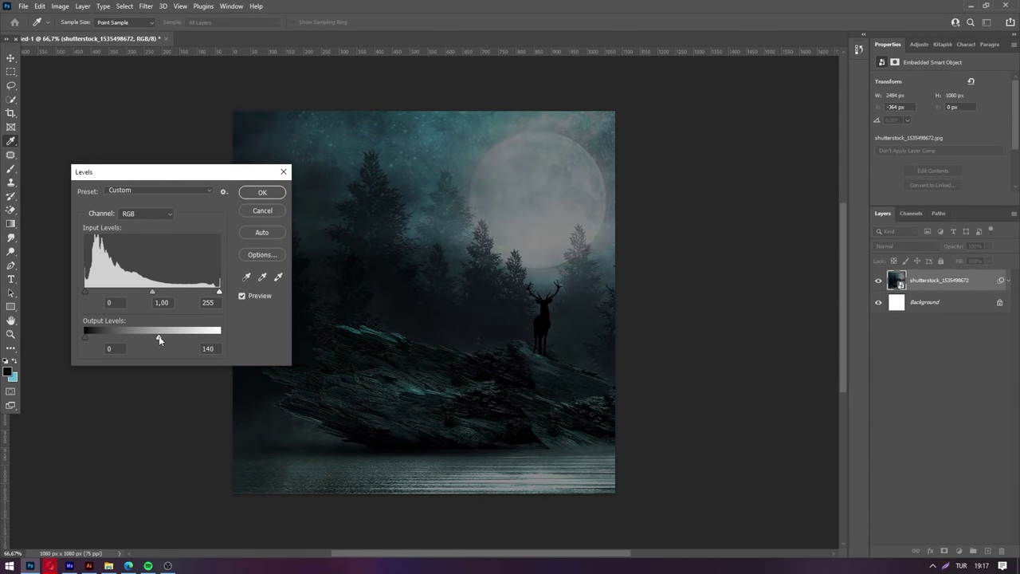
{"action": "mouse_move", "coordinate": [153, 291]}
{"action": "left_mouse_down"}
{"action": "mouse_move", "coordinate": [142, 290]}
{"action": "mouse_move", "coordinate": [161, 291]}
{"action": "left_mouse_up"}
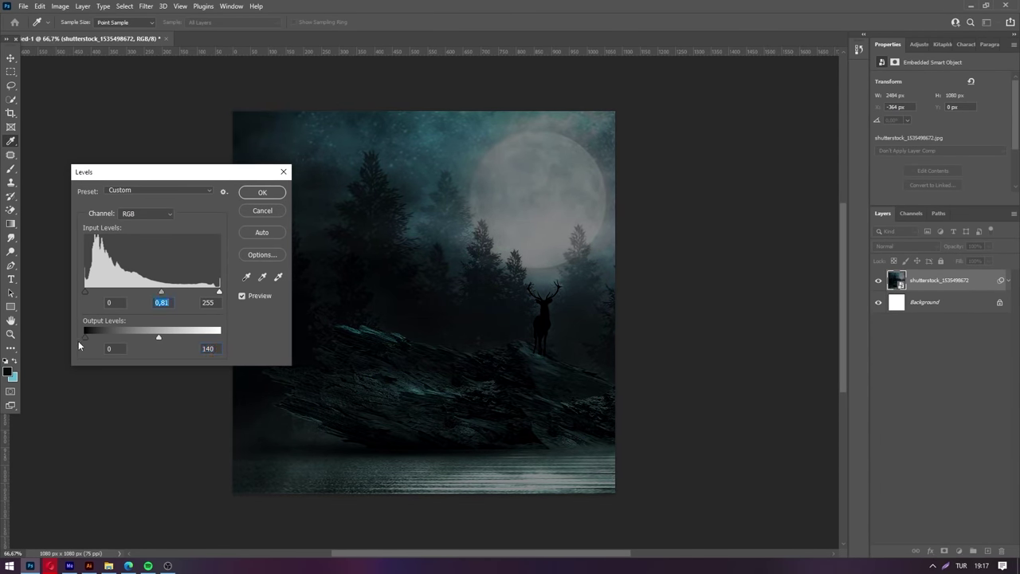
{"action": "left_click_drag", "start_coordinate": [85, 337], "coordinate": [94, 336]}
{"action": "left_click_drag", "start_coordinate": [158, 337], "coordinate": [86, 336]}
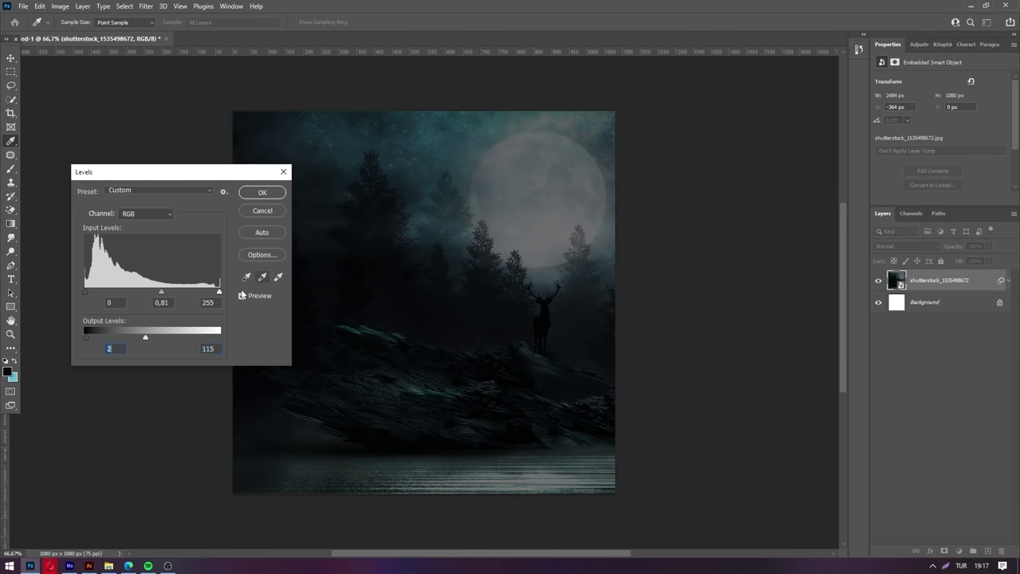
{"action": "mouse_move", "coordinate": [219, 292]}
{"action": "left_mouse_down"}
{"action": "mouse_move", "coordinate": [197, 293]}
{"action": "mouse_move", "coordinate": [219, 293]}
{"action": "left_mouse_up"}
{"action": "left_click", "coordinate": [263, 193]}
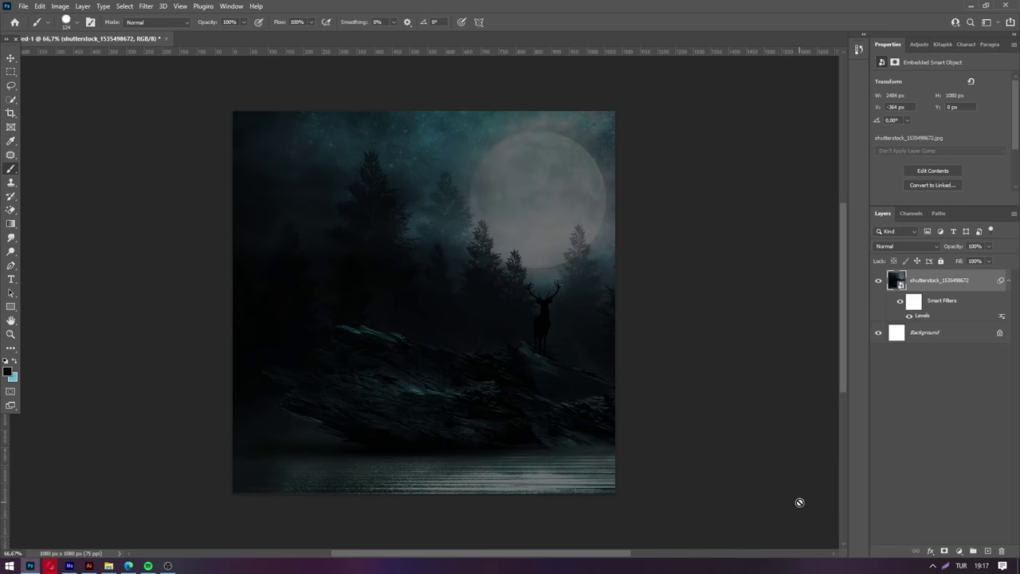
Step: Place the woman's profile photo lower on the canvas and auto-select her with Select Subject
{"action": "left_click_drag", "start_coordinate": [435, 348], "coordinate": [462, 408]}
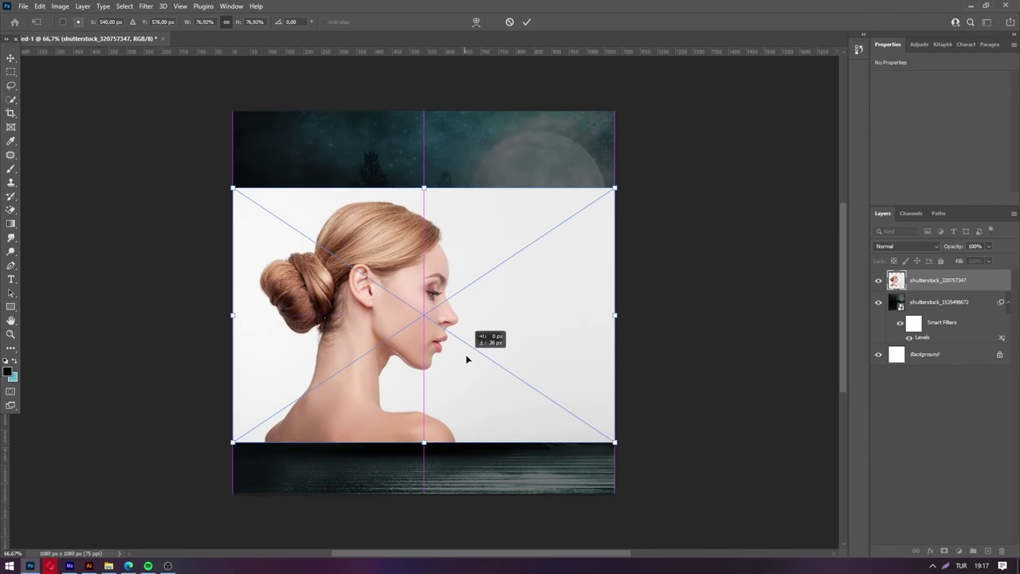
{"action": "key", "text": "Return"}
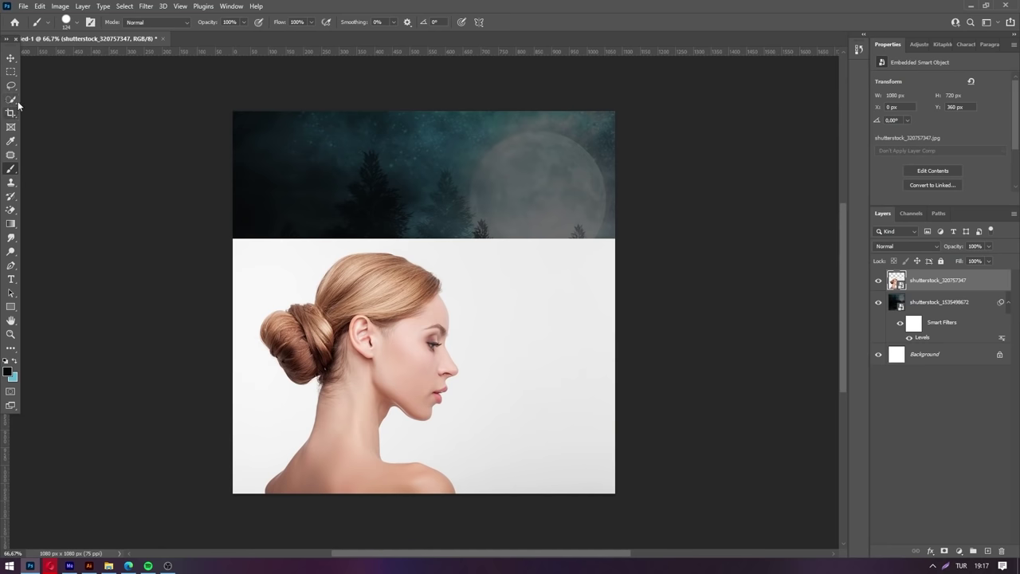
{"action": "left_click", "coordinate": [11, 99]}
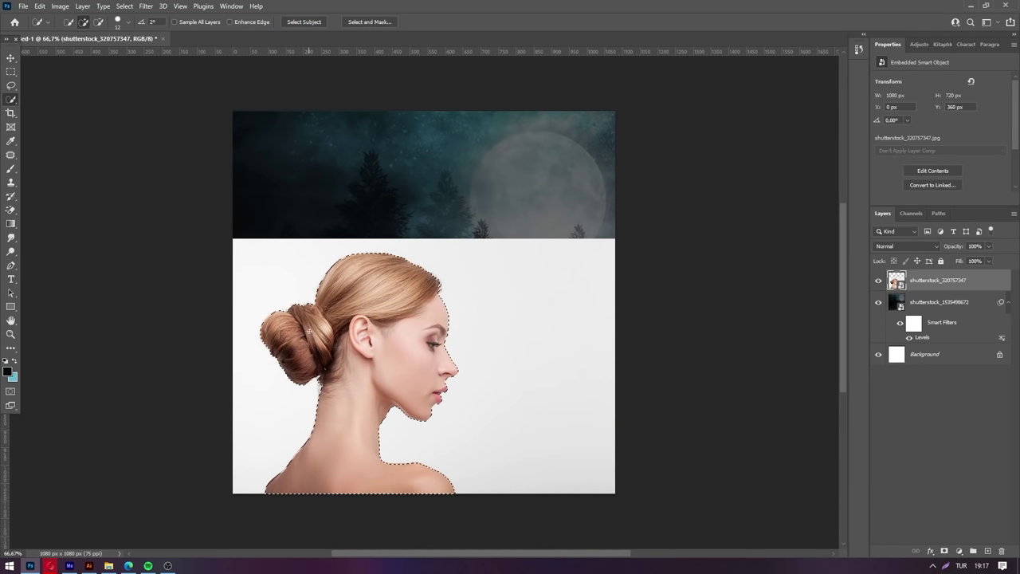
{"action": "left_click", "coordinate": [369, 21]}
Step: Resize the Refine Edge brush and refine the cut-out edge along her bun and neck
{"action": "scroll", "coordinate": [303, 420], "scroll_direction": "up", "scroll_amount": 1}
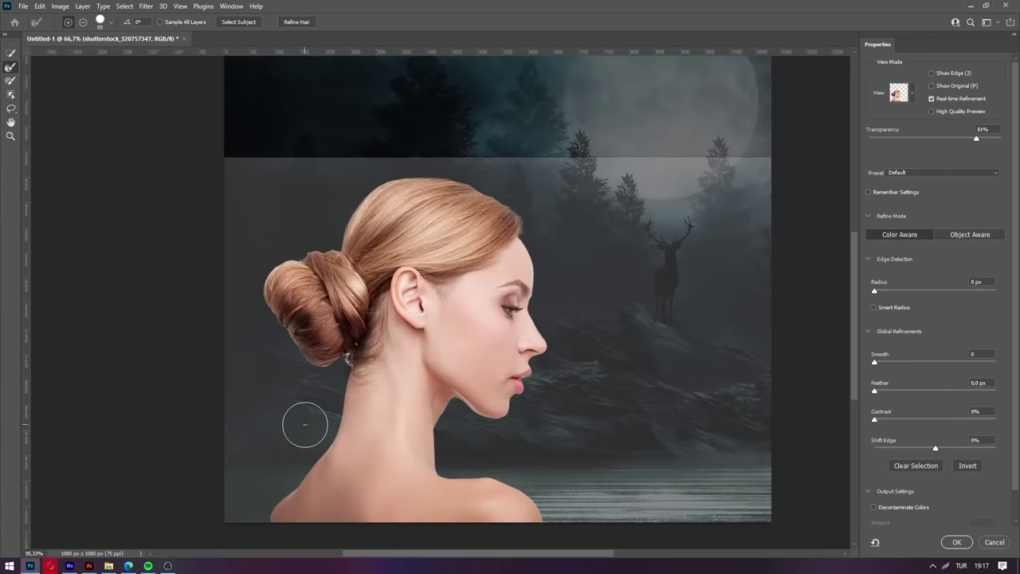
{"action": "scroll", "coordinate": [303, 421], "scroll_direction": "up", "scroll_amount": 1}
{"action": "right_click", "coordinate": [252, 309]}
{"action": "key", "text": "Return"}
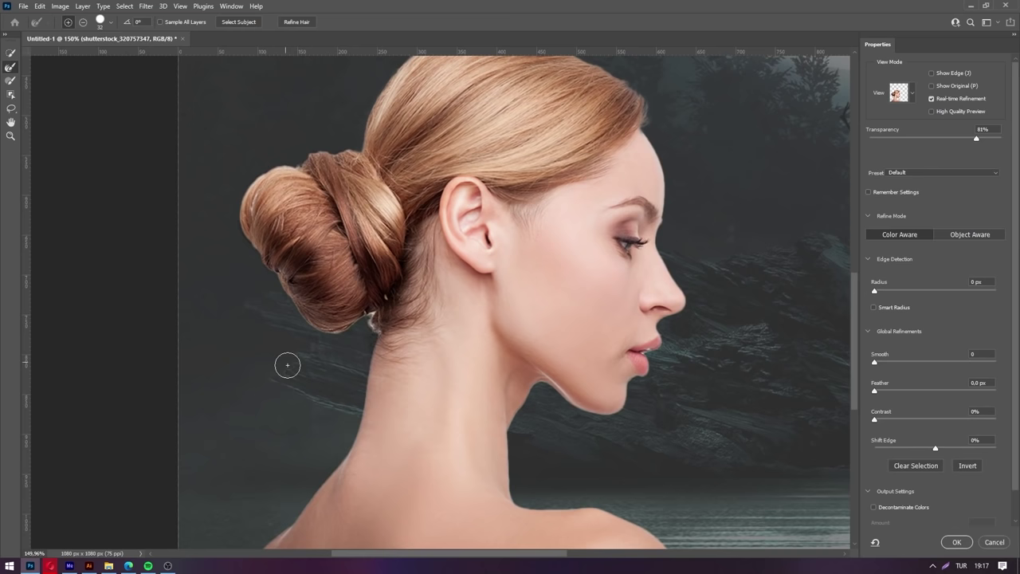
{"action": "mouse_move", "coordinate": [287, 365]}
{"action": "left_mouse_down"}
{"action": "mouse_move", "coordinate": [244, 221]}
{"action": "mouse_move", "coordinate": [294, 351]}
{"action": "mouse_move", "coordinate": [368, 328]}
{"action": "left_mouse_up"}
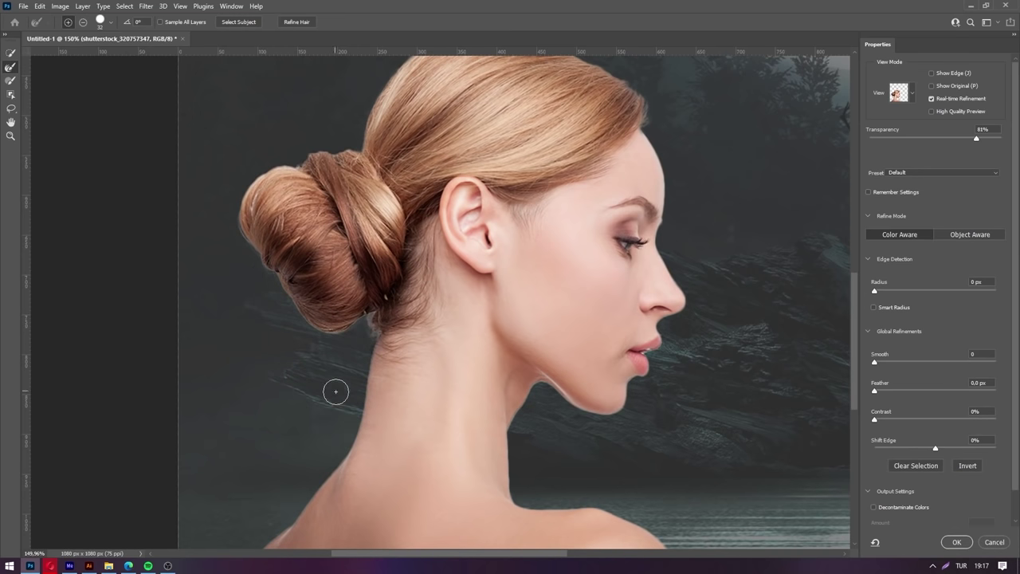
{"action": "scroll", "coordinate": [253, 317], "scroll_direction": "down", "scroll_amount": 1}
{"action": "scroll", "coordinate": [254, 316], "scroll_direction": "down", "scroll_amount": 3}
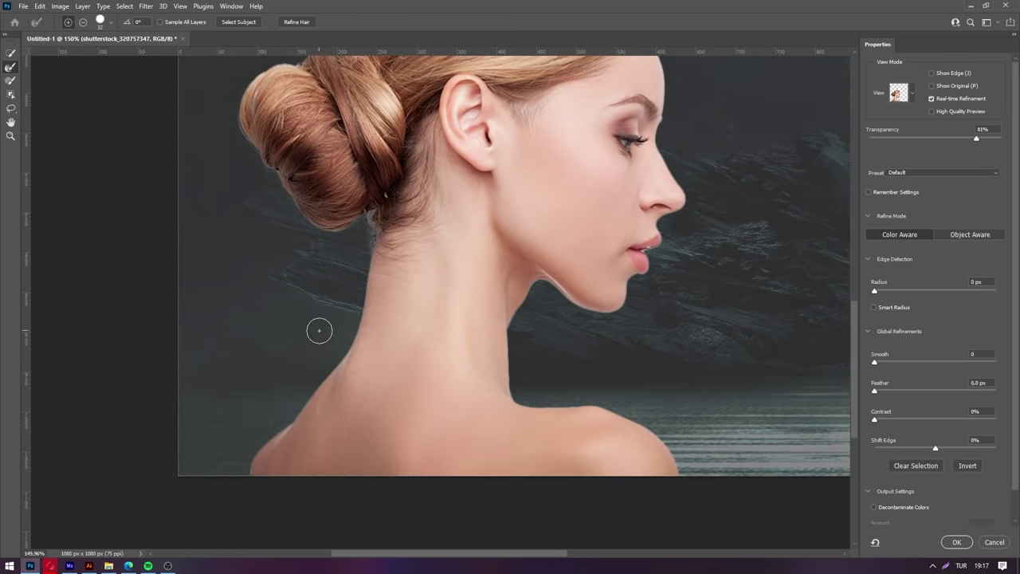
{"action": "scroll", "coordinate": [329, 314], "scroll_direction": "up", "scroll_amount": 5}
{"action": "scroll", "coordinate": [669, 388], "scroll_direction": "up", "scroll_amount": 4}
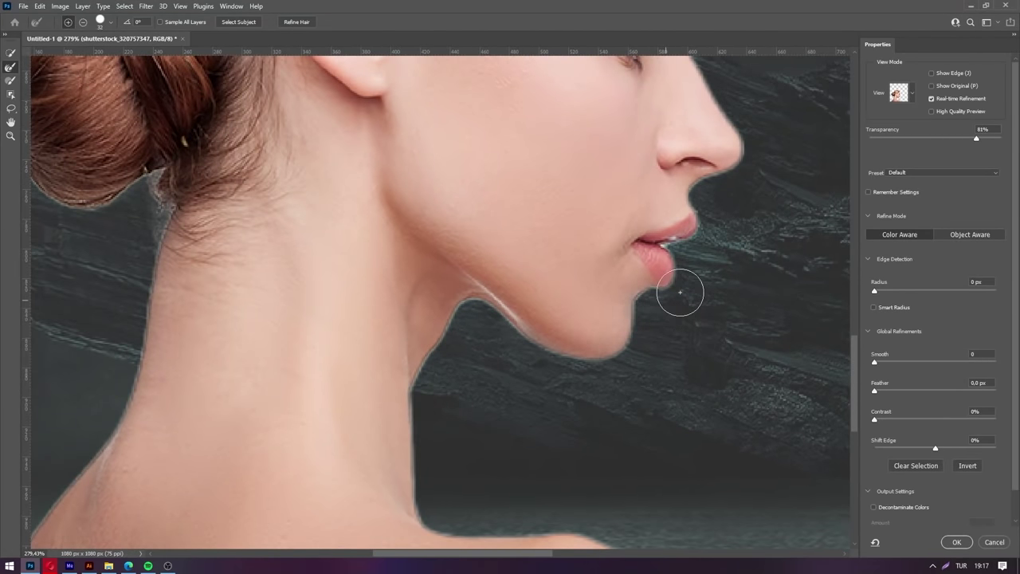
Step: Refine the edge along chin, lips, nose, forehead and hairline, and enable Decontaminate Colors
{"action": "left_click_drag", "start_coordinate": [646, 348], "coordinate": [753, 142]}
{"action": "scroll", "coordinate": [608, 371], "scroll_direction": "down", "scroll_amount": 2}
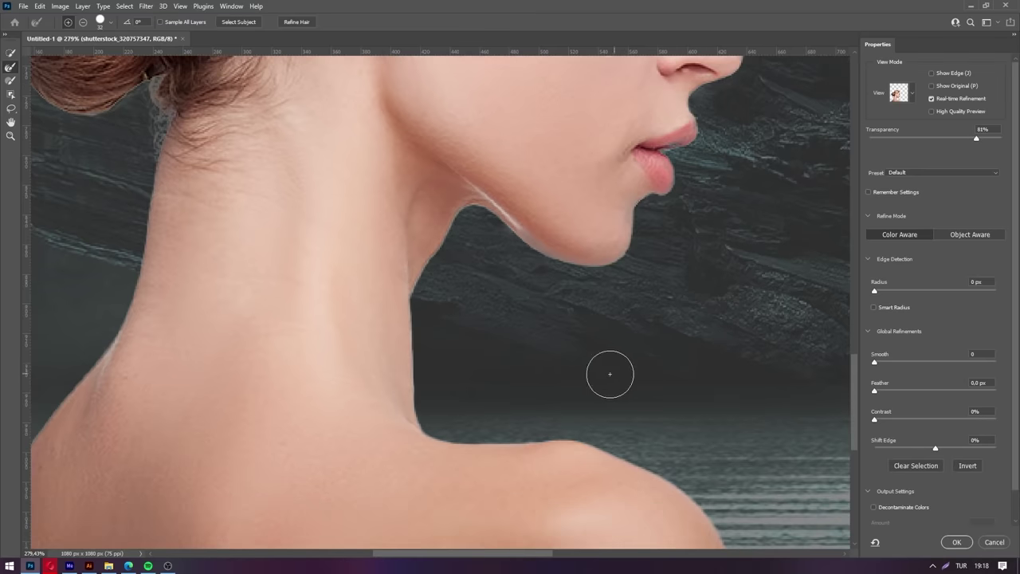
{"action": "scroll", "coordinate": [571, 351], "scroll_direction": "down", "scroll_amount": 3}
{"action": "scroll", "coordinate": [571, 351], "scroll_direction": "down", "scroll_amount": 3}
{"action": "scroll", "coordinate": [639, 242], "scroll_direction": "up", "scroll_amount": 5}
{"action": "scroll", "coordinate": [639, 241], "scroll_direction": "up", "scroll_amount": 1}
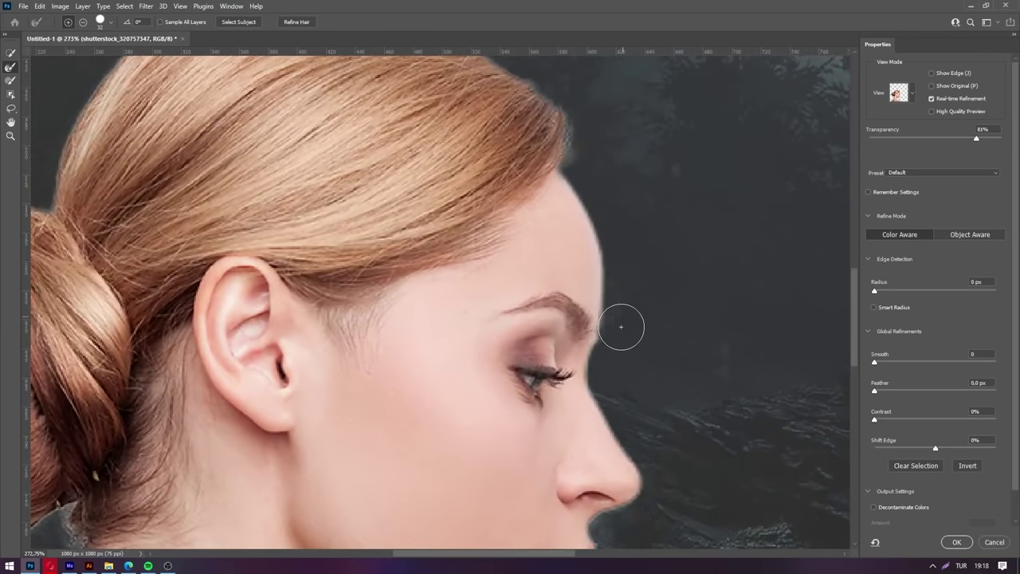
{"action": "left_click_drag", "start_coordinate": [615, 325], "coordinate": [582, 109]}
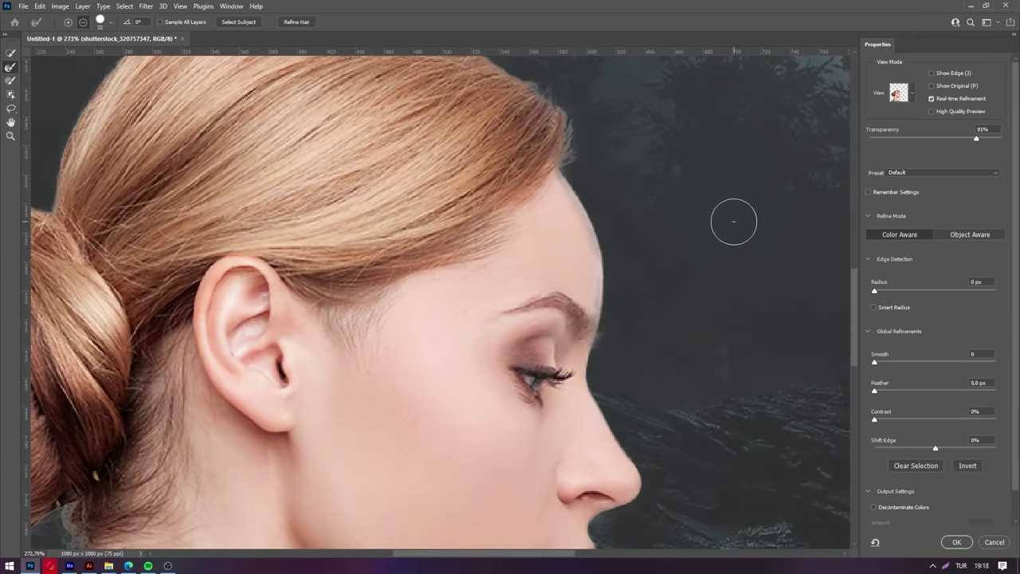
{"action": "scroll", "coordinate": [721, 303], "scroll_direction": "down", "scroll_amount": 4}
{"action": "scroll", "coordinate": [720, 311], "scroll_direction": "down", "scroll_amount": 1}
{"action": "left_click", "coordinate": [873, 507]}
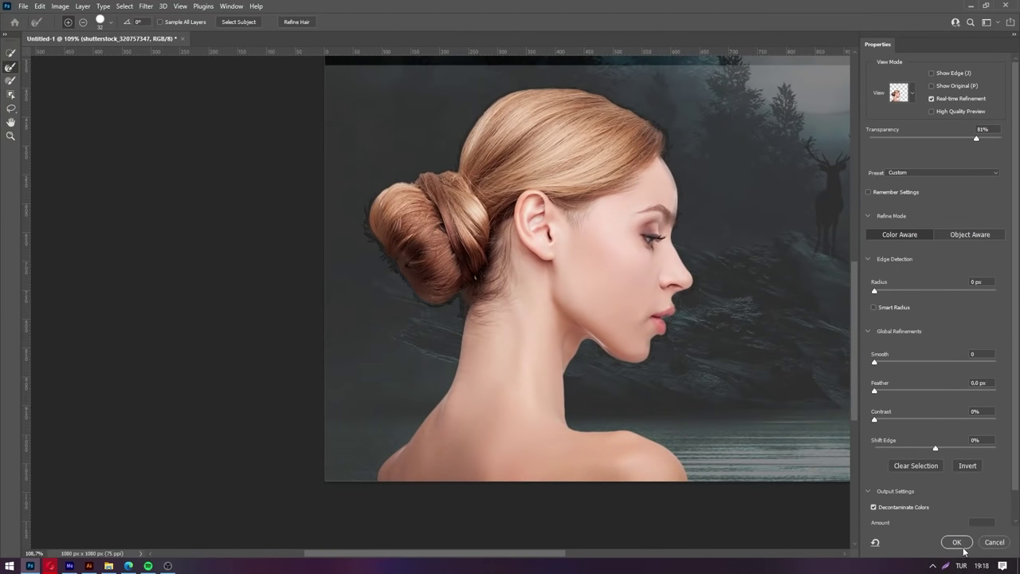
Step: Output the cutout as a masked layer copy and darken the woman with Levels
{"action": "left_click", "coordinate": [963, 544]}
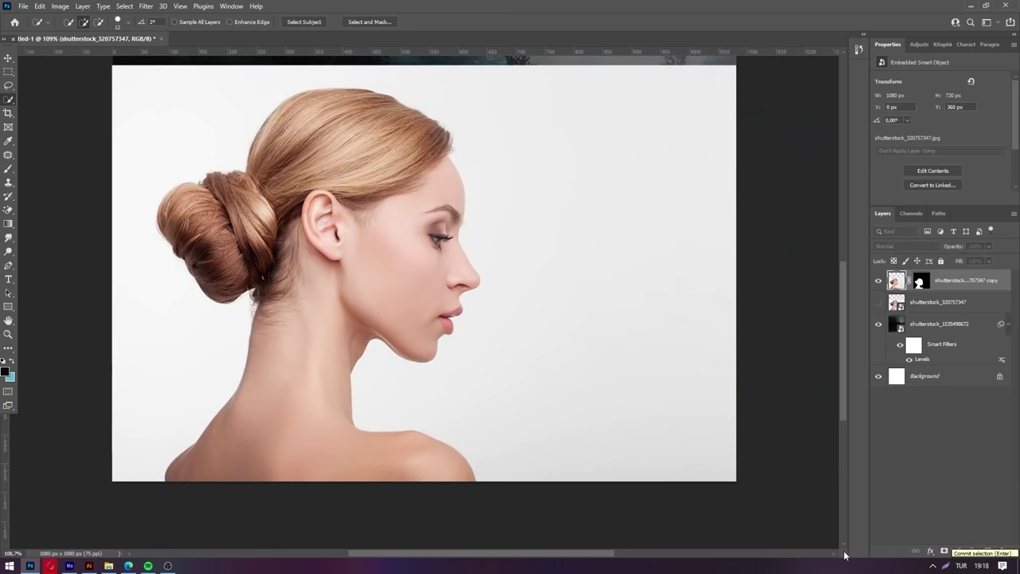
{"action": "scroll", "coordinate": [443, 400], "scroll_direction": "down", "scroll_amount": 2}
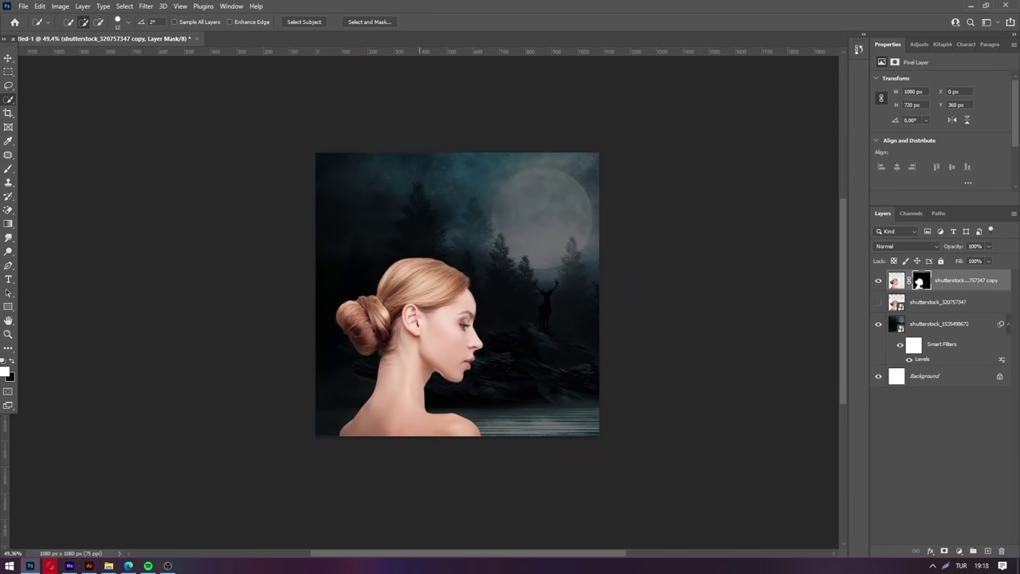
{"action": "left_click", "coordinate": [898, 285]}
{"action": "key", "text": "ctrl+l"}
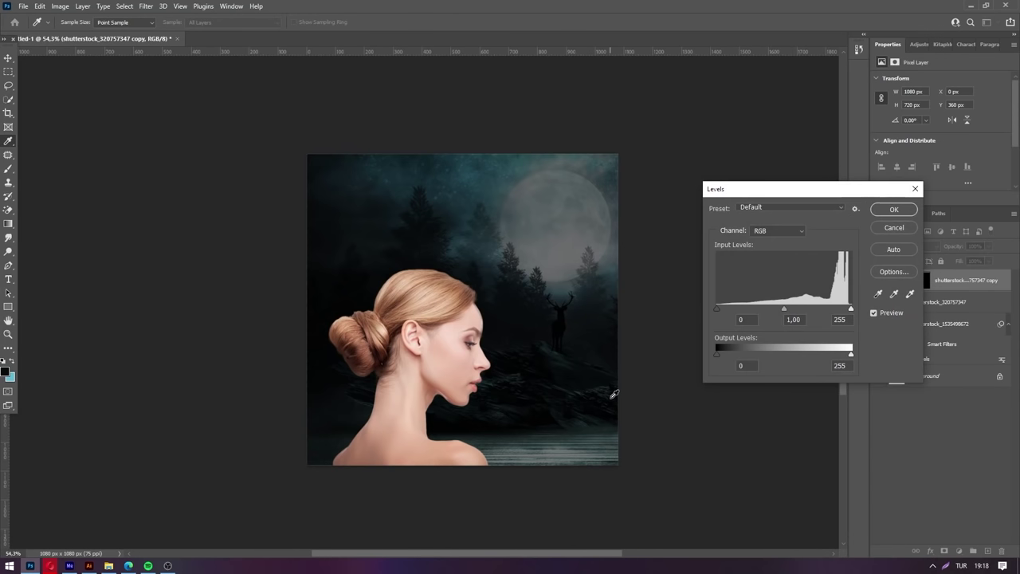
{"action": "left_click_drag", "start_coordinate": [850, 351], "coordinate": [773, 353]}
{"action": "left_click_drag", "start_coordinate": [851, 309], "coordinate": [846, 310]}
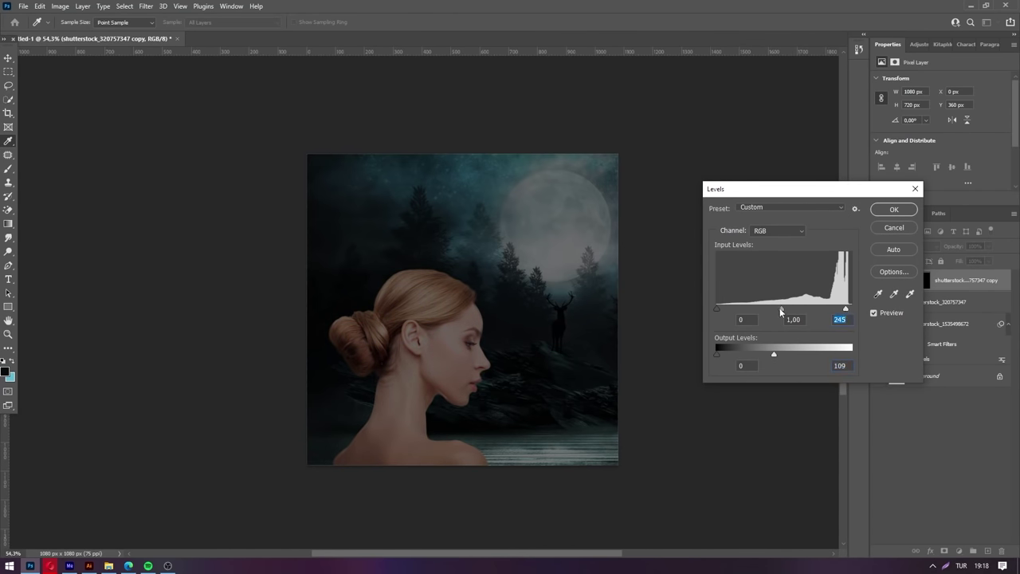
{"action": "left_click_drag", "start_coordinate": [782, 309], "coordinate": [796, 310]}
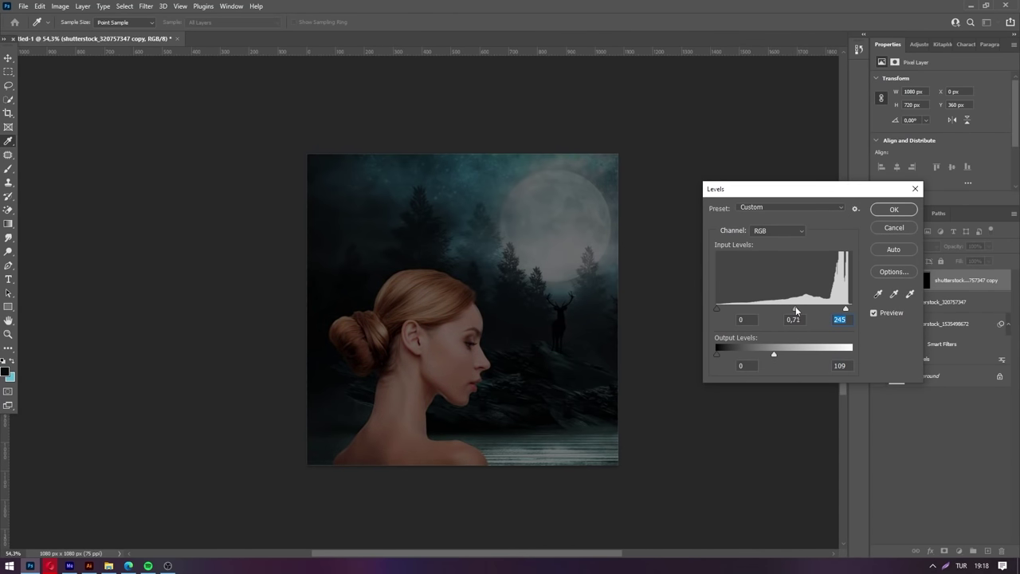
{"action": "left_click", "coordinate": [893, 210]}
Step: Enlarge the woman upward to 1426 × 951 px with Free Transform
{"action": "key", "text": "w"}
{"action": "scroll", "coordinate": [473, 374], "scroll_direction": "up", "scroll_amount": 2}
{"action": "scroll", "coordinate": [473, 374], "scroll_direction": "down", "scroll_amount": 2}
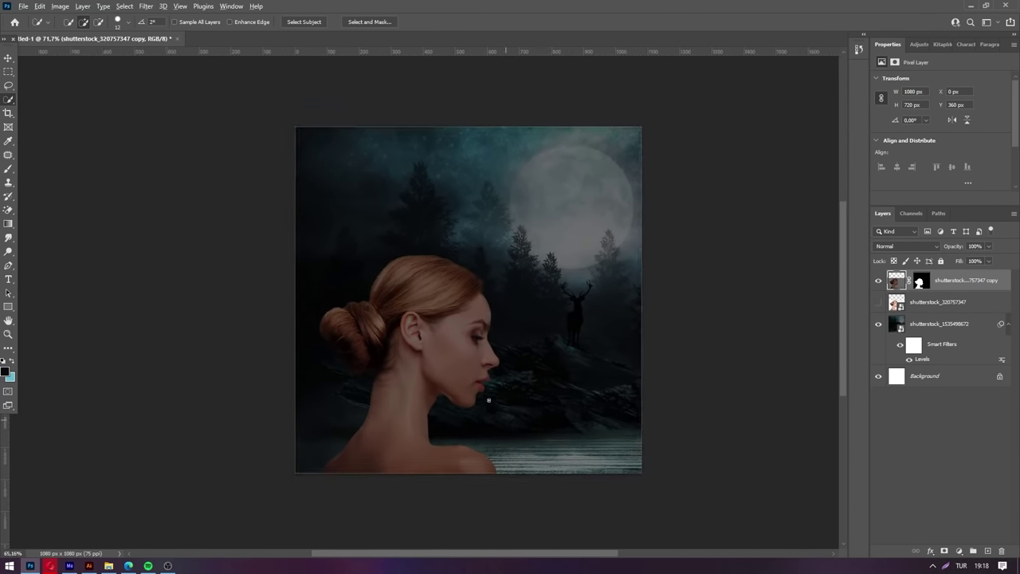
{"action": "key", "text": "ctrl+t"}
{"action": "left_click_drag", "start_coordinate": [468, 262], "coordinate": [466, 202]}
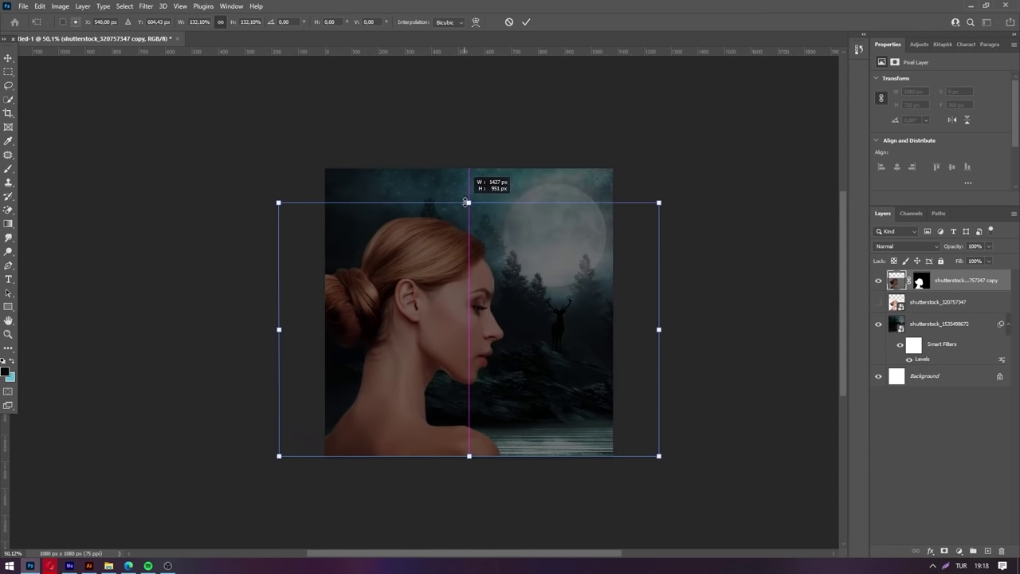
{"action": "key", "text": "Return"}
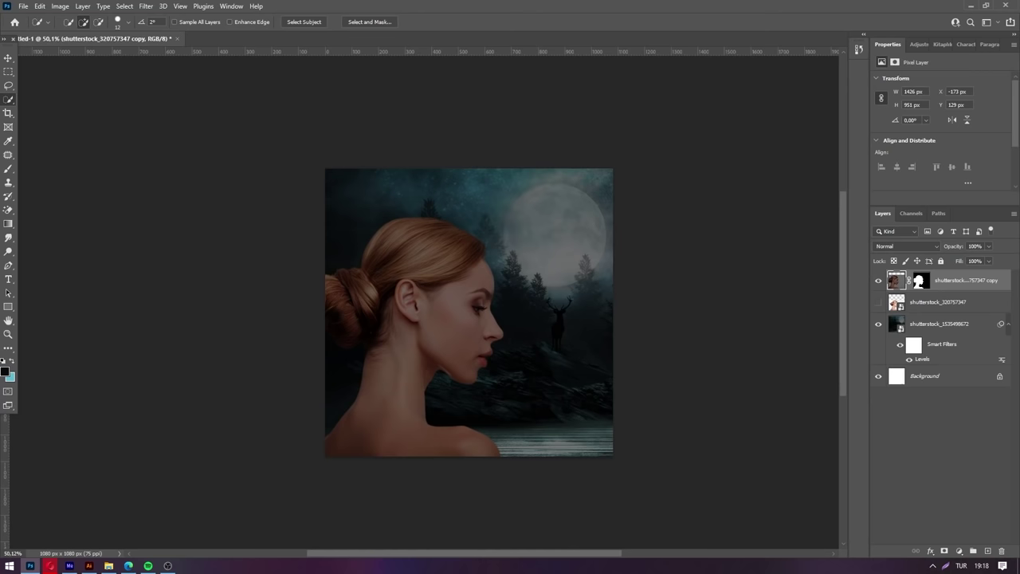
{"action": "left_click", "coordinate": [88, 565]}
Step: Paste the heart icon and move it up beside the moon at 269×257 px
{"action": "key", "text": "alt+Tab"}
{"action": "key", "text": "ctrl+v"}
{"action": "left_click_drag", "start_coordinate": [550, 273], "coordinate": [565, 253]}
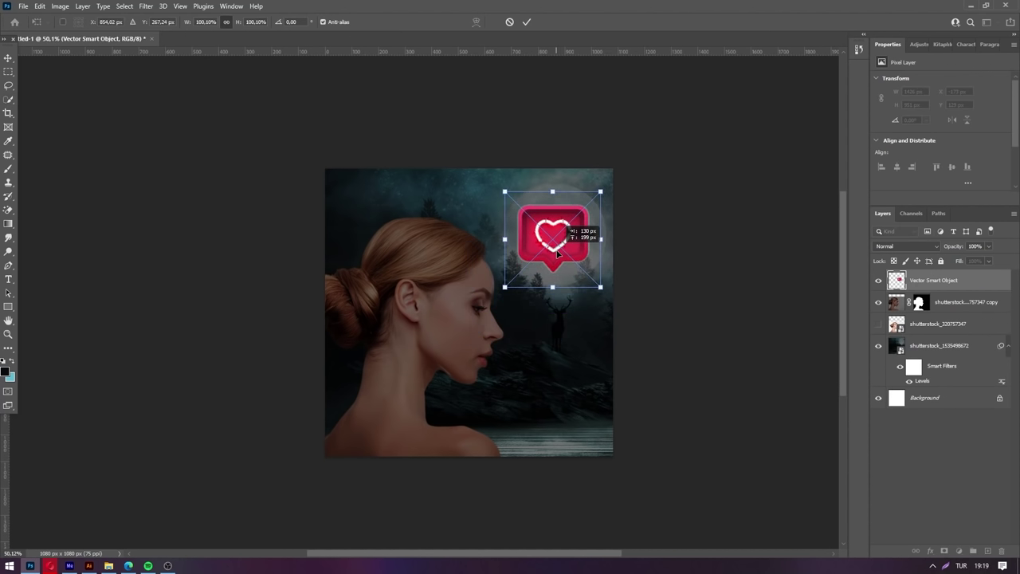
{"action": "key", "text": "Return"}
Step: Target the woman copy's mask with a 29 px brush to clean the lip-edge fringe
{"action": "scroll", "coordinate": [461, 245], "scroll_direction": "up", "scroll_amount": 5}
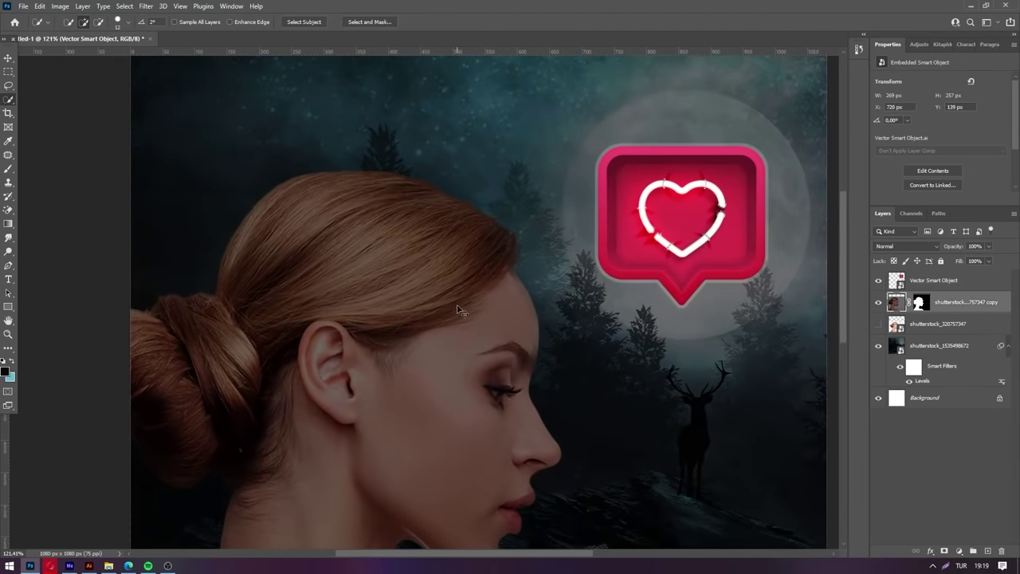
{"action": "left_click", "coordinate": [461, 245], "text": "ctrl"}
{"action": "key", "text": "b"}
{"action": "left_click", "coordinate": [920, 302]}
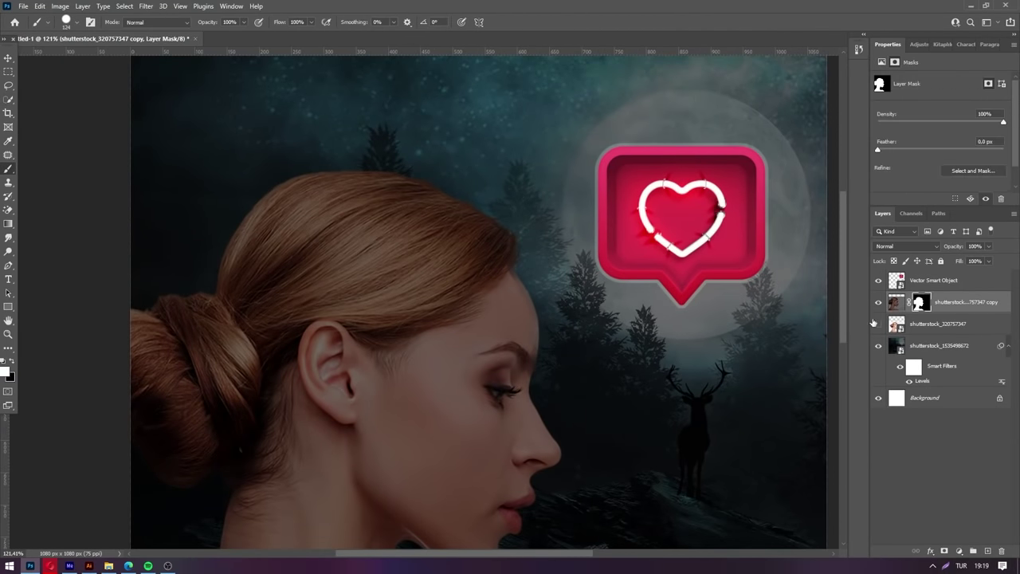
{"action": "scroll", "coordinate": [558, 328], "scroll_direction": "up", "scroll_amount": 3}
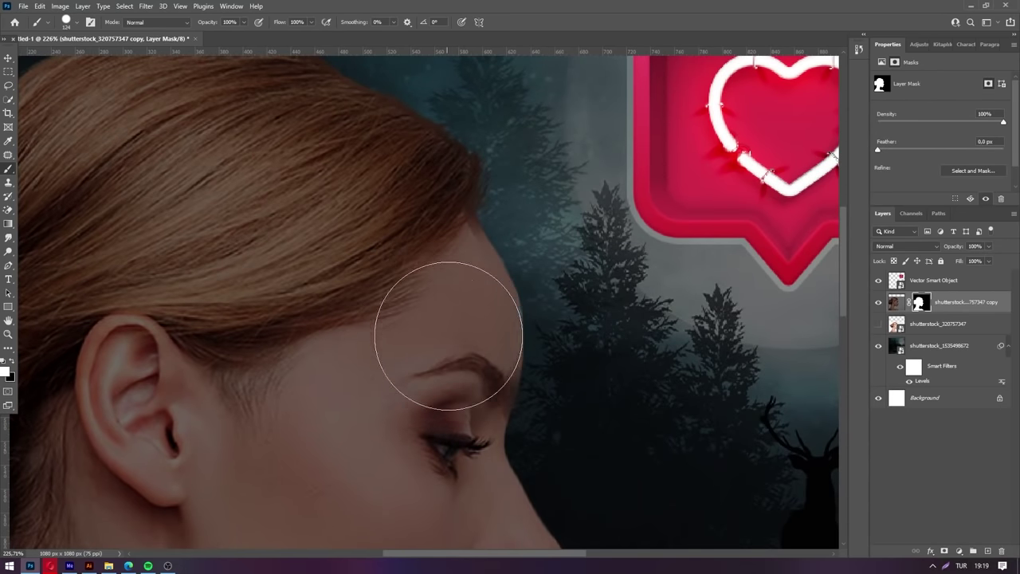
{"action": "scroll", "coordinate": [441, 309], "scroll_direction": "down", "scroll_amount": 3}
{"action": "scroll", "coordinate": [421, 335], "scroll_direction": "down", "scroll_amount": 2}
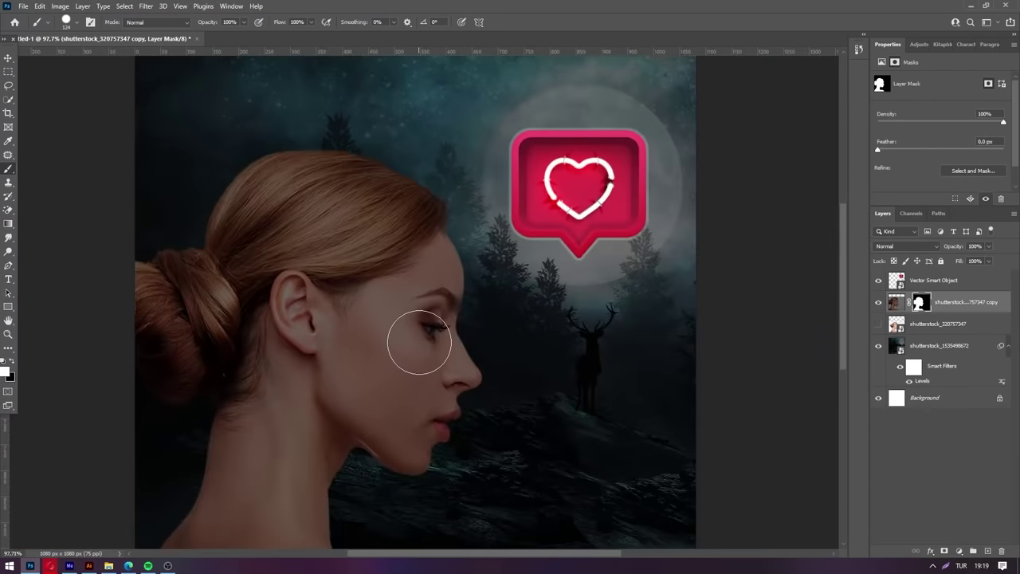
{"action": "scroll", "coordinate": [391, 413], "scroll_direction": "up", "scroll_amount": 3}
{"action": "scroll", "coordinate": [398, 398], "scroll_direction": "up", "scroll_amount": 2}
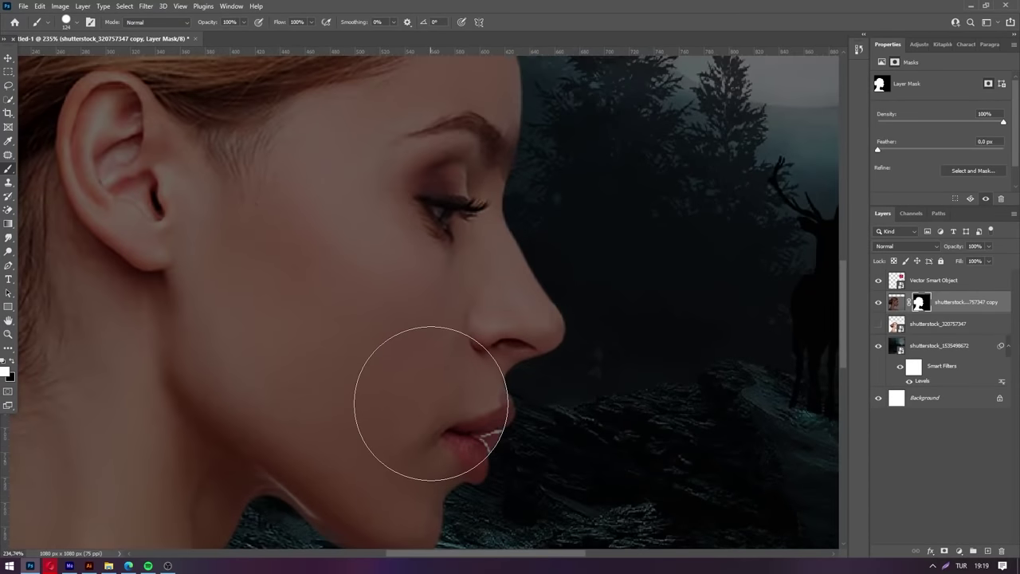
{"action": "right_click", "coordinate": [438, 366]}
{"action": "type", "text": "29"}
{"action": "key", "text": "Return"}
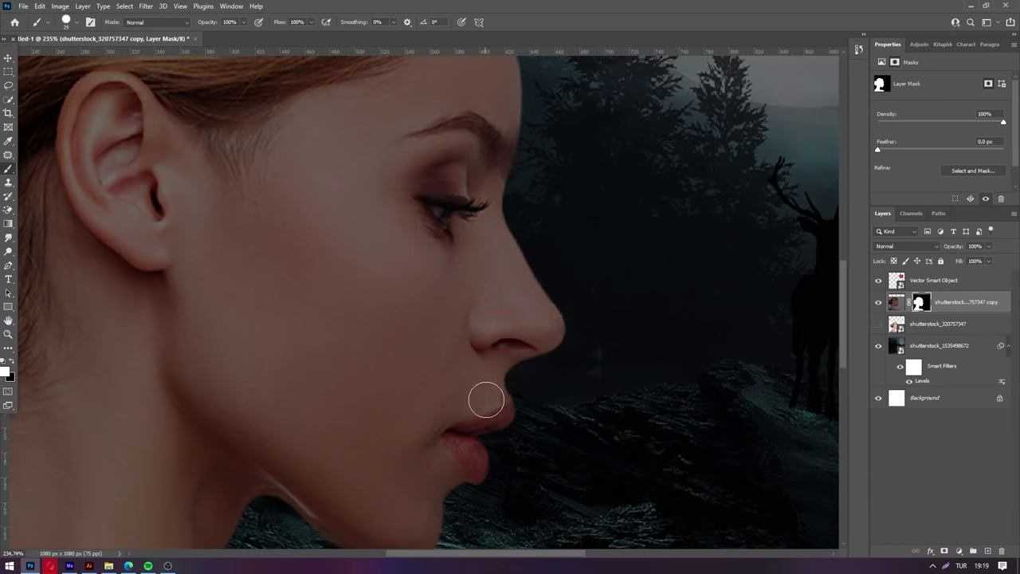
{"action": "scroll", "coordinate": [414, 462], "scroll_direction": "down", "scroll_amount": 10, "text": "alt"}
{"action": "key", "text": "alt+bracketright"}
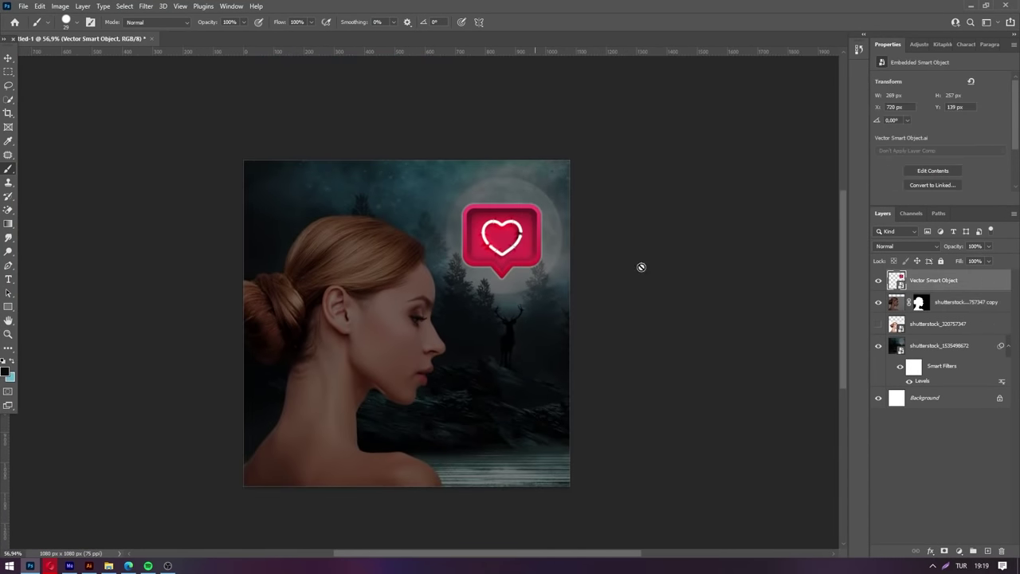
Step: Duplicate the heart layer and give the top copy an 88 px Field Blur with stronger bokeh colour
{"action": "key", "text": "ctrl+j"}
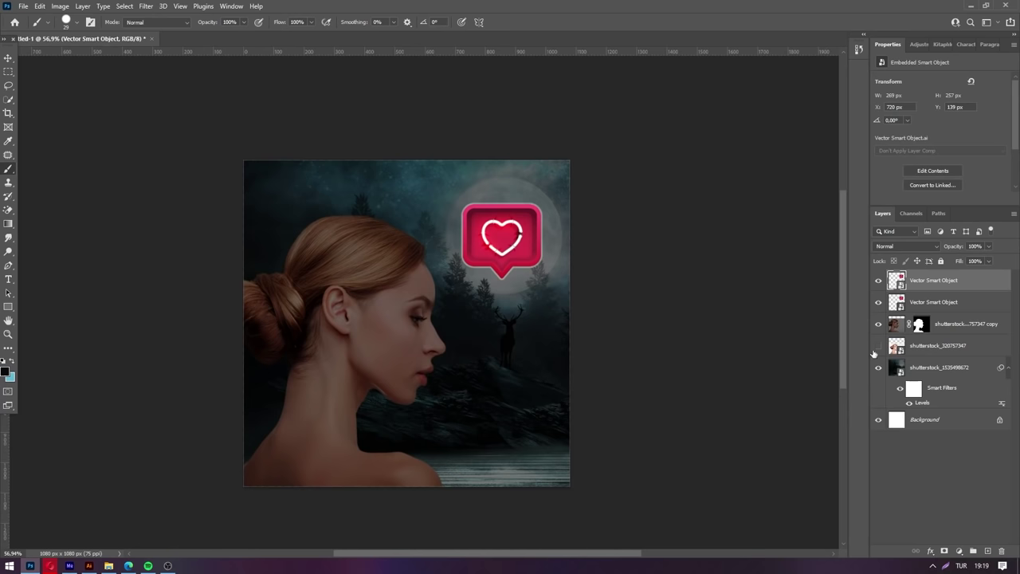
{"action": "left_click", "coordinate": [915, 303]}
{"action": "left_click", "coordinate": [919, 285]}
{"action": "left_click", "coordinate": [146, 7]}
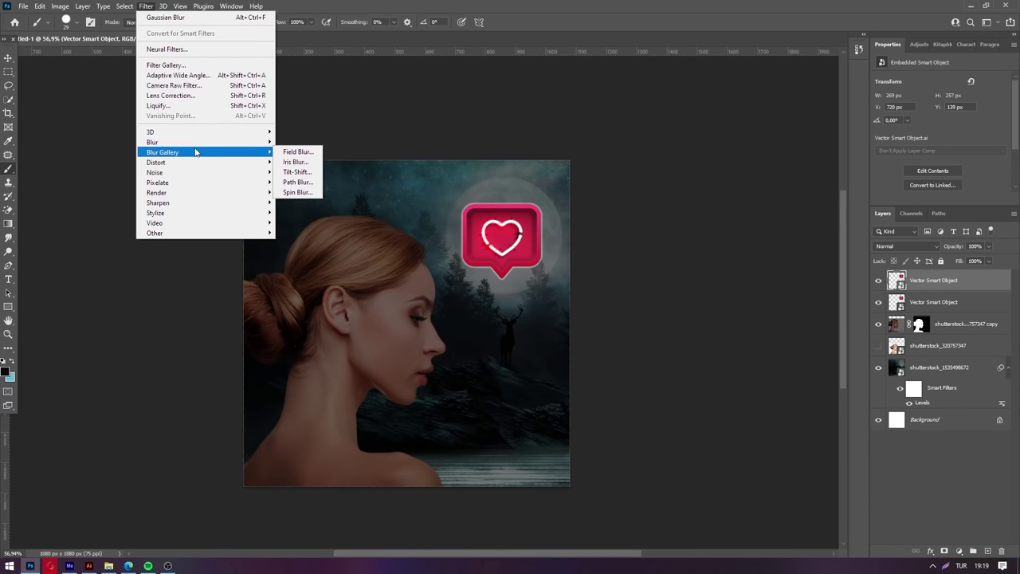
{"action": "mouse_move", "coordinate": [163, 152]}
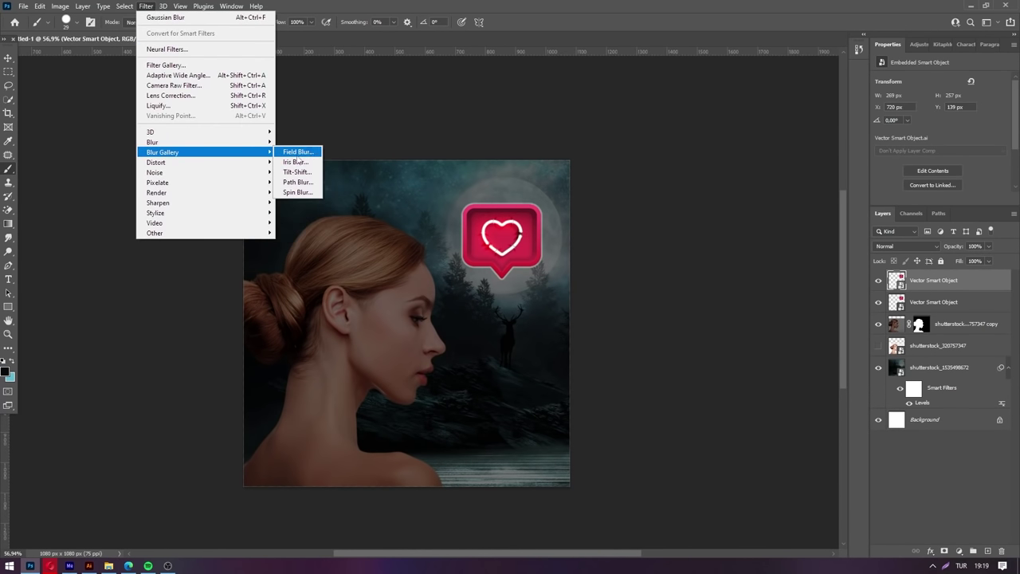
{"action": "left_click", "coordinate": [297, 151]}
{"action": "left_click_drag", "start_coordinate": [921, 85], "coordinate": [942, 87]}
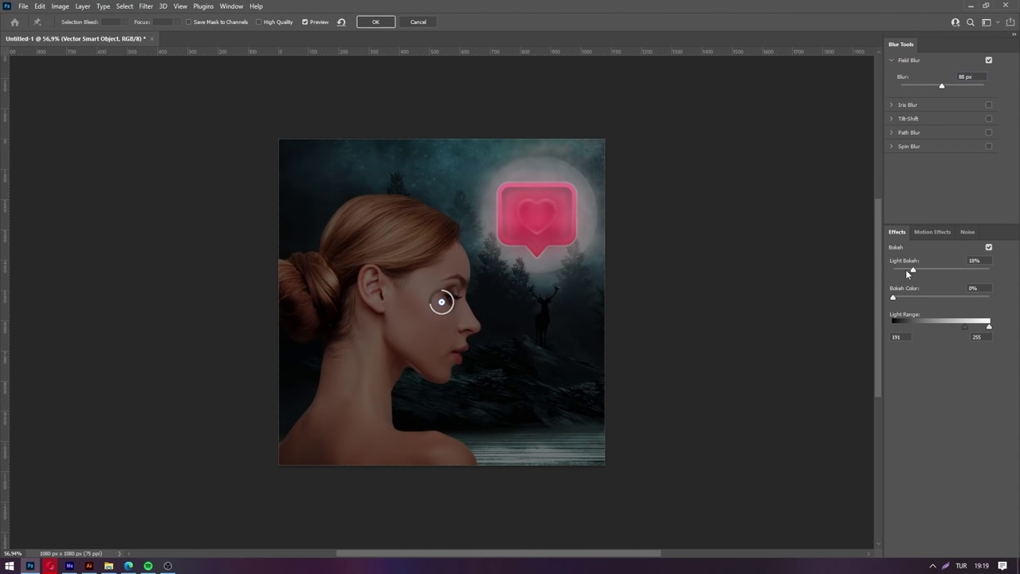
{"action": "left_click_drag", "start_coordinate": [893, 297], "coordinate": [939, 298]}
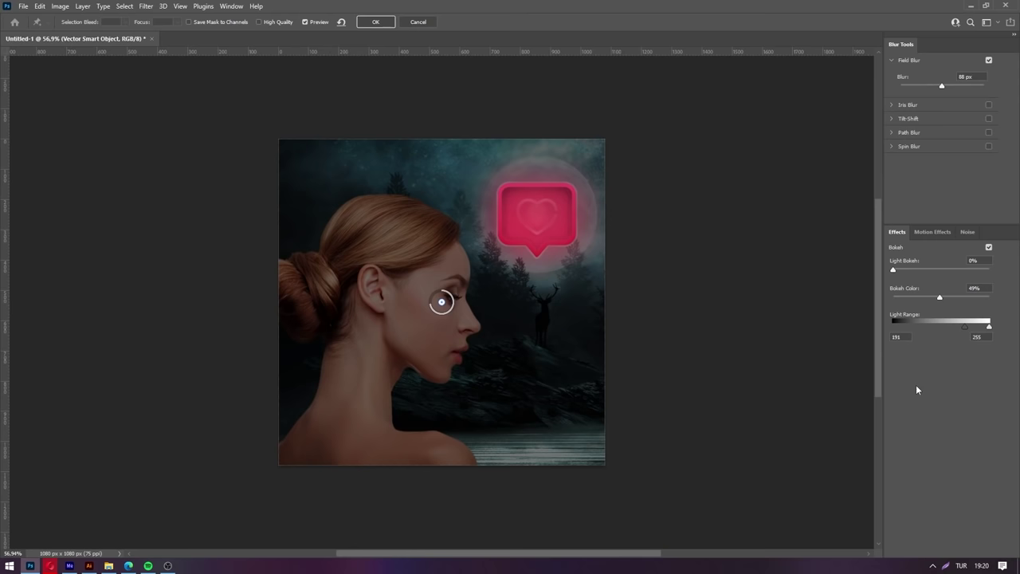
{"action": "left_click", "coordinate": [375, 22]}
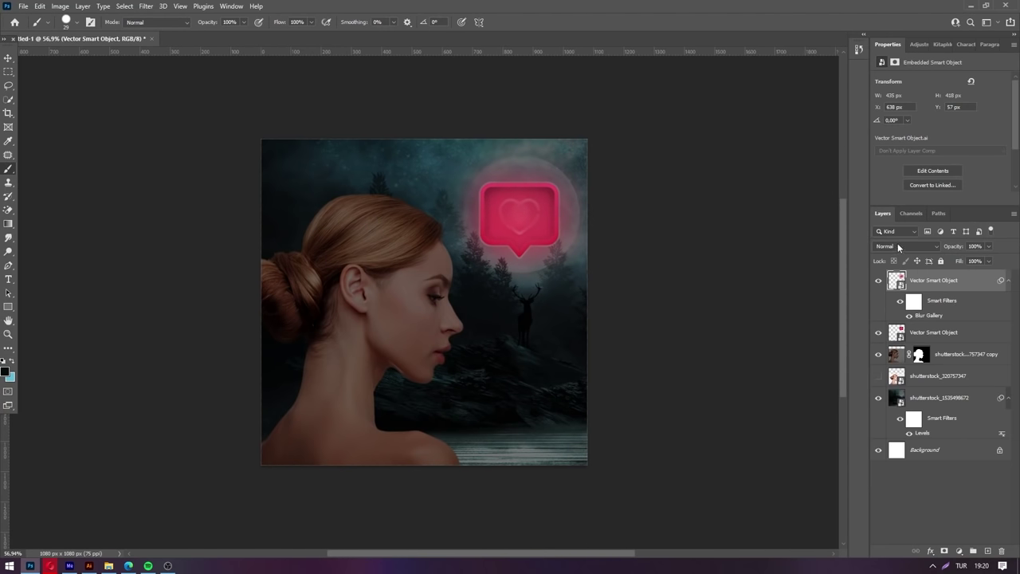
Step: Keep the blurred heart in Normal mode, move it below the sharp heart, and add a Drop Shadow
{"action": "left_click", "coordinate": [898, 247]}
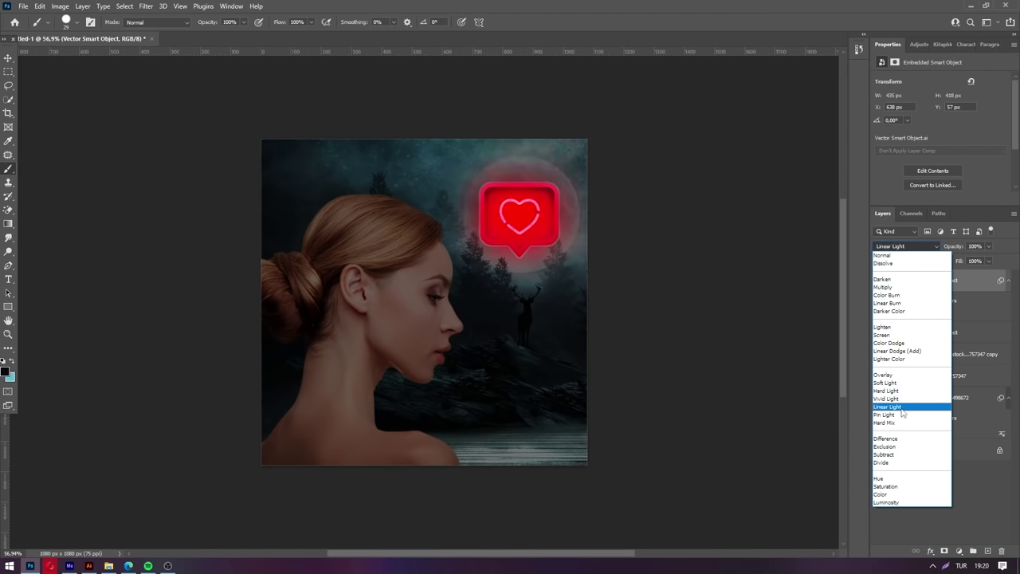
{"action": "left_click", "coordinate": [917, 255]}
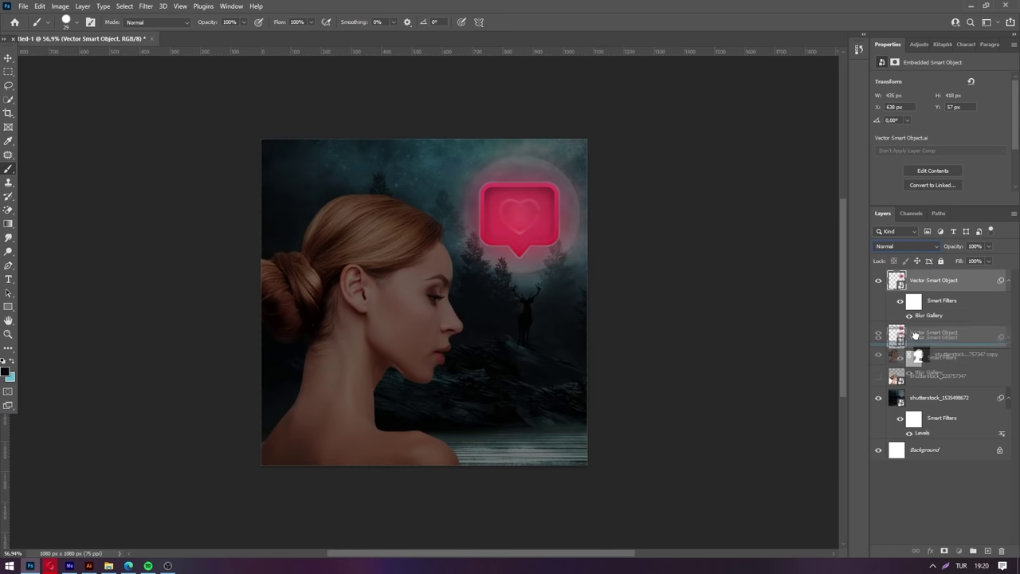
{"action": "left_click_drag", "start_coordinate": [915, 334], "coordinate": [898, 346]}
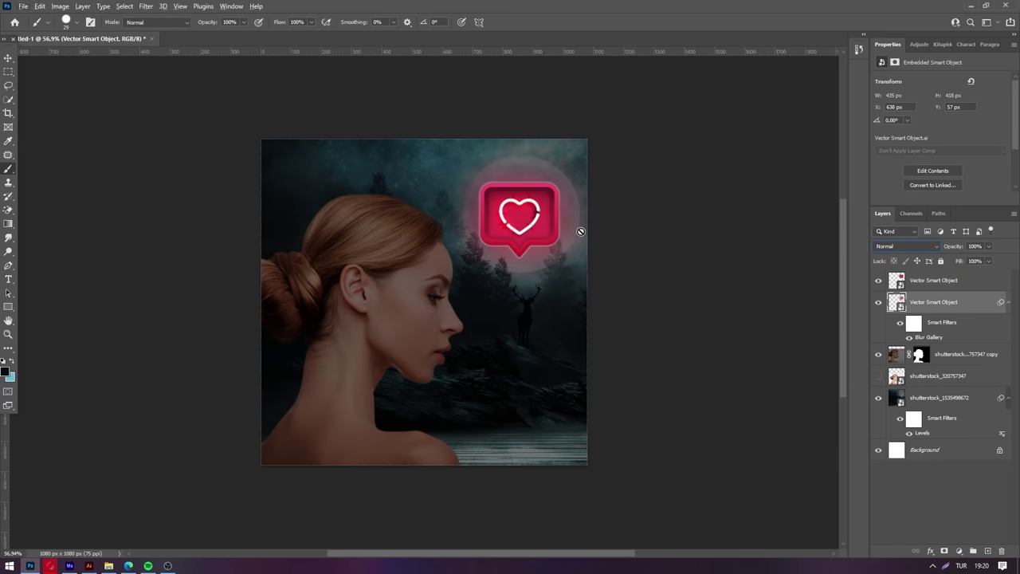
{"action": "right_click", "coordinate": [916, 280]}
{"action": "key", "text": "Escape"}
{"action": "key", "text": "space"}
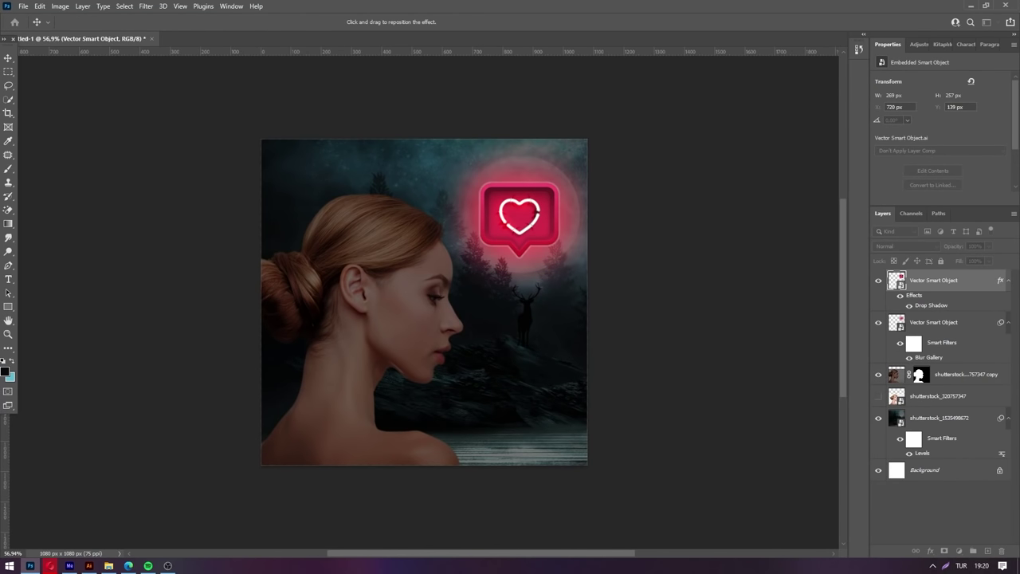
Step: Confirm the drop shadow and add a white #ffffff Stroke to the sharp heart
{"action": "key", "text": "Return"}
{"action": "key", "text": "b"}
{"action": "scroll", "coordinate": [376, 207], "scroll_direction": "up", "scroll_amount": 2}
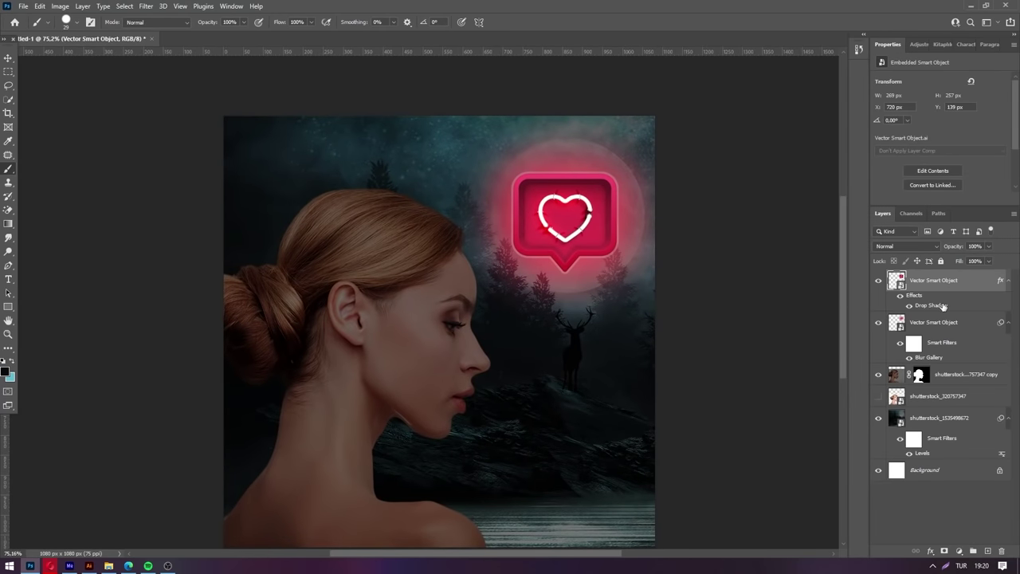
{"action": "right_click", "coordinate": [943, 307]}
{"action": "key", "text": "Escape"}
{"action": "key", "text": "space"}
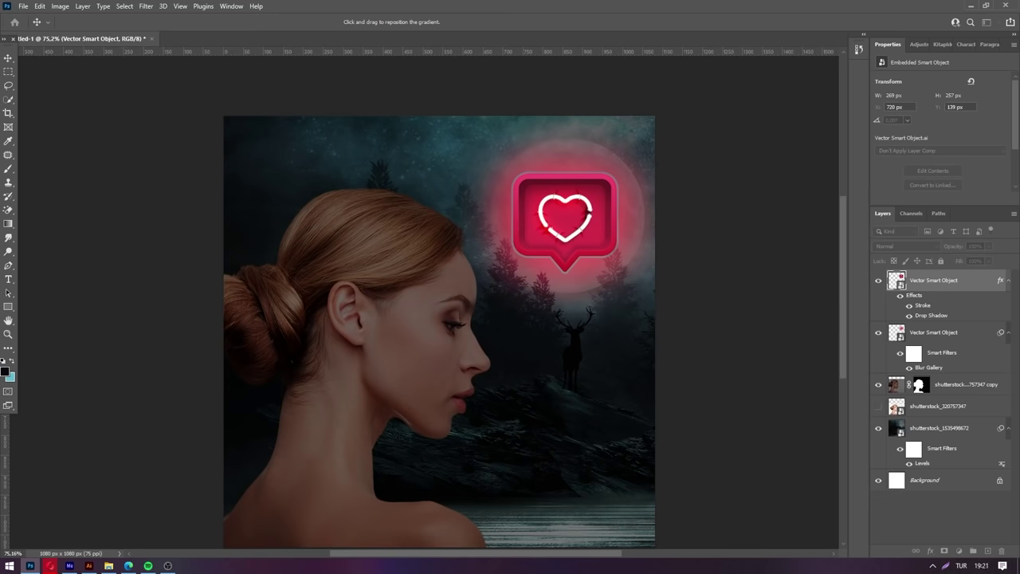
{"action": "type", "text": "ffffff"}
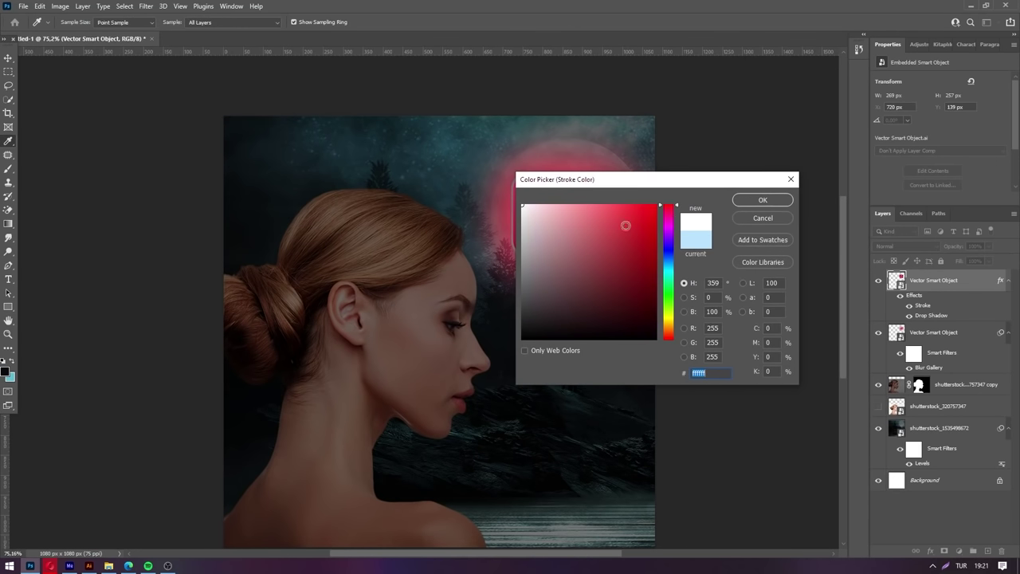
{"action": "left_click", "coordinate": [777, 200]}
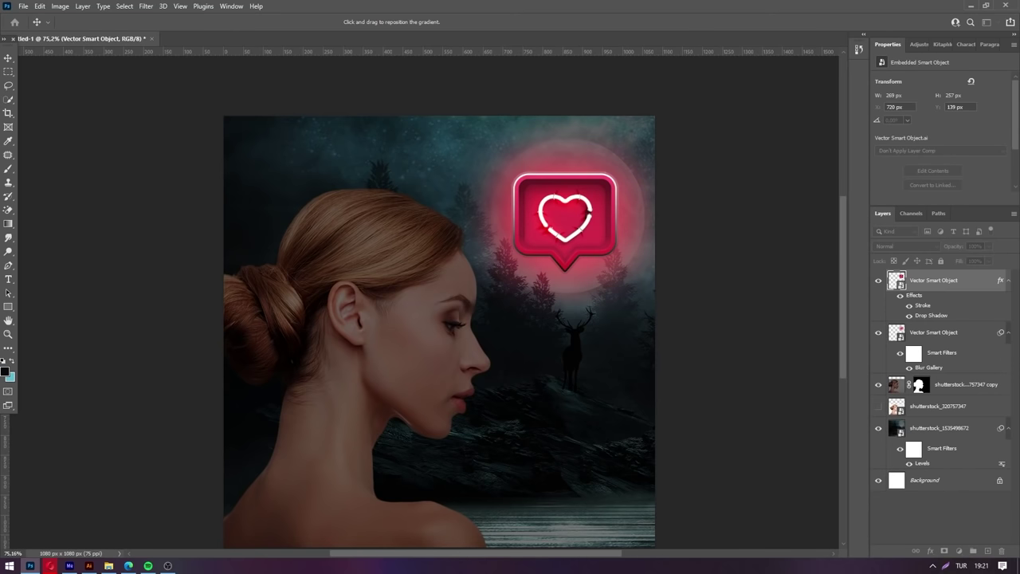
Step: Set the stroke gradient's left stop to bright red #f11111
{"action": "left_click", "coordinate": [778, 379]}
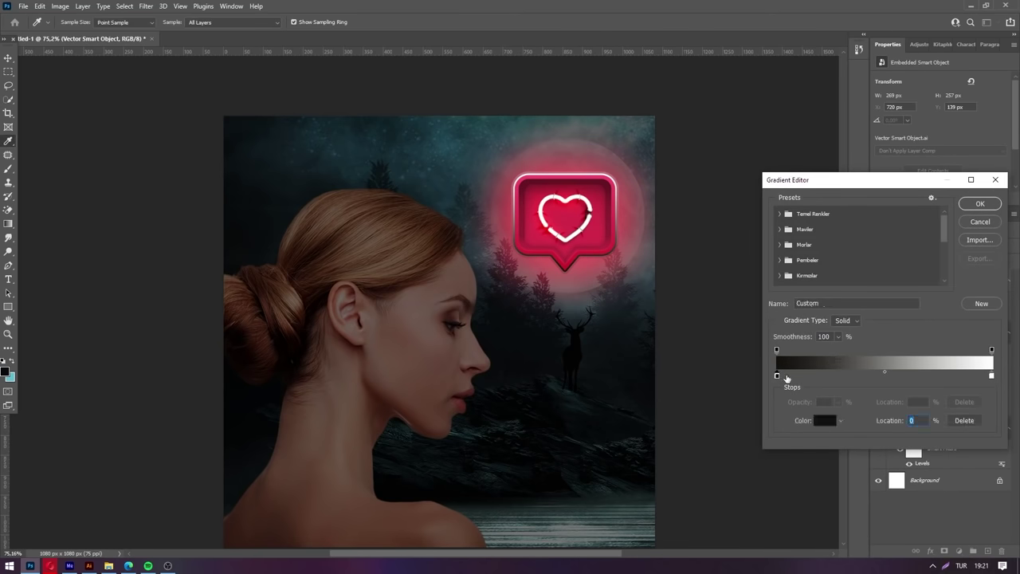
{"action": "double_click", "coordinate": [785, 380]}
{"action": "left_click", "coordinate": [670, 230]}
{"action": "left_click", "coordinate": [762, 200]}
{"action": "double_click", "coordinate": [777, 375]}
{"action": "left_click", "coordinate": [646, 210]}
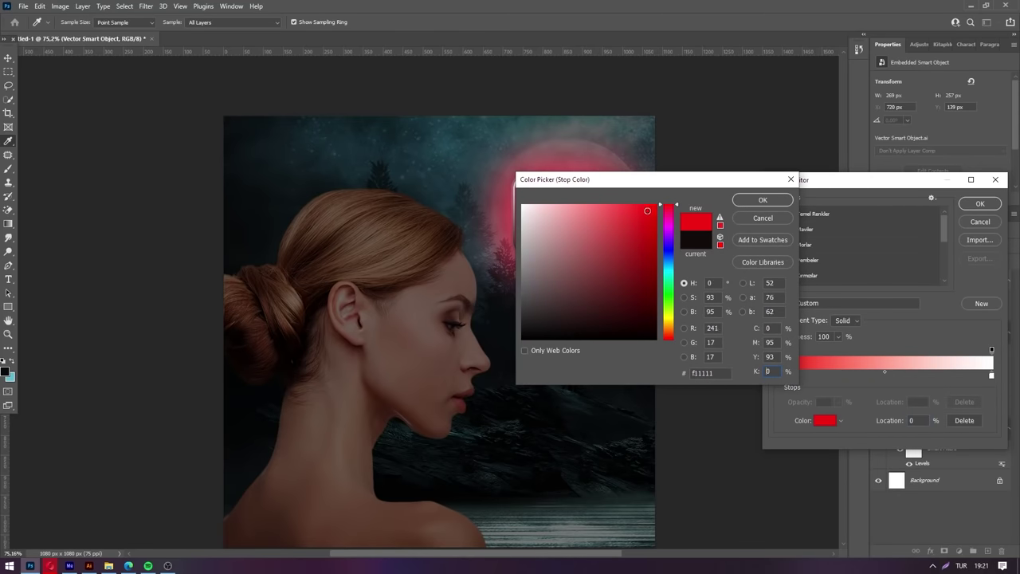
{"action": "left_click", "coordinate": [754, 201]}
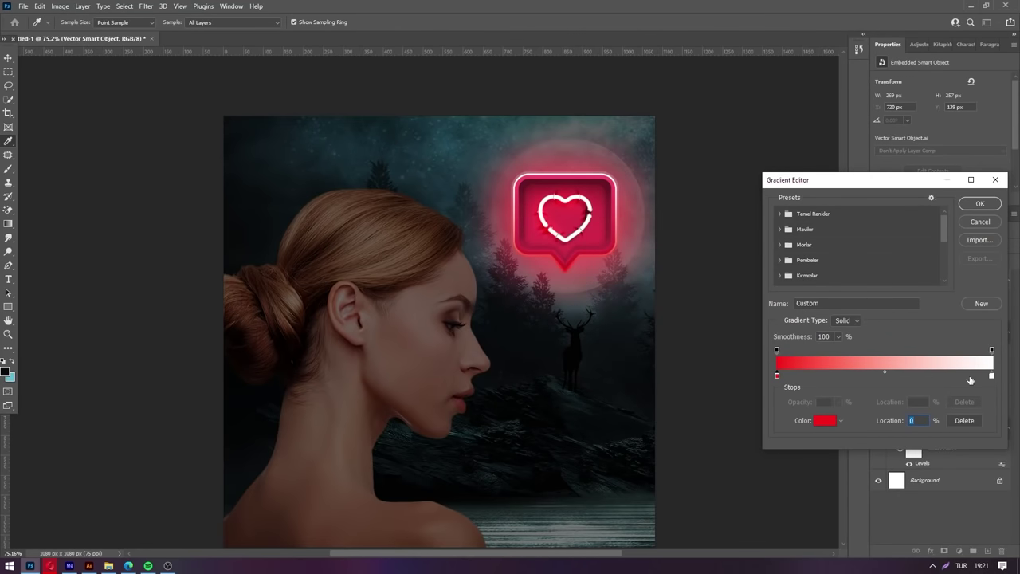
Step: Add red stops around 16–67%, move the opacity stop, and confirm the red-to-white gradient
{"action": "left_click_drag", "start_coordinate": [970, 379], "coordinate": [903, 375]}
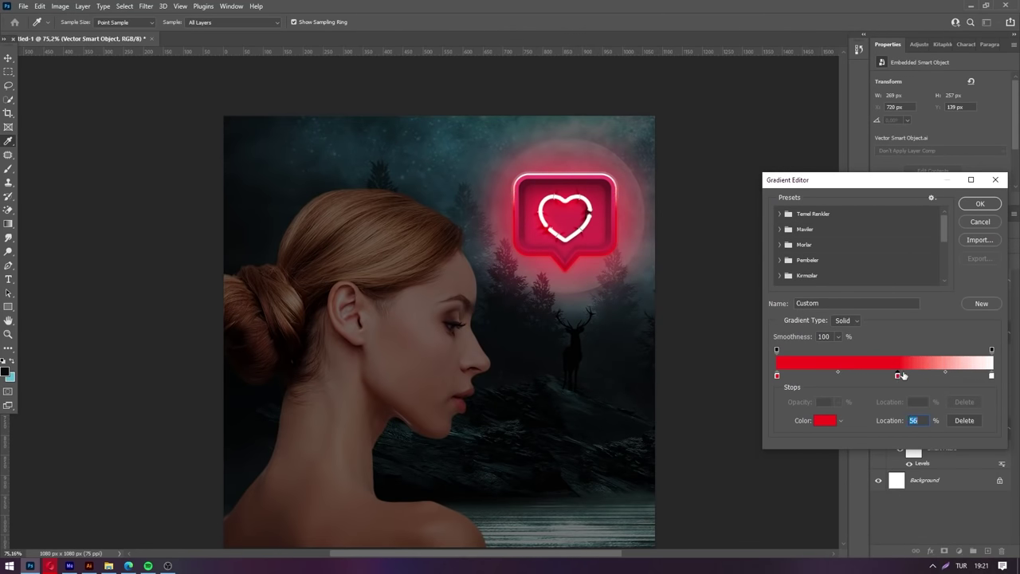
{"action": "left_click", "coordinate": [881, 376]}
{"action": "mouse_move", "coordinate": [992, 349]}
{"action": "left_mouse_down"}
{"action": "mouse_move", "coordinate": [918, 353]}
{"action": "mouse_move", "coordinate": [935, 351]}
{"action": "left_mouse_up"}
{"action": "mouse_move", "coordinate": [880, 376]}
{"action": "left_mouse_down"}
{"action": "mouse_move", "coordinate": [828, 375]}
{"action": "mouse_move", "coordinate": [920, 376]}
{"action": "mouse_move", "coordinate": [811, 376]}
{"action": "left_mouse_up"}
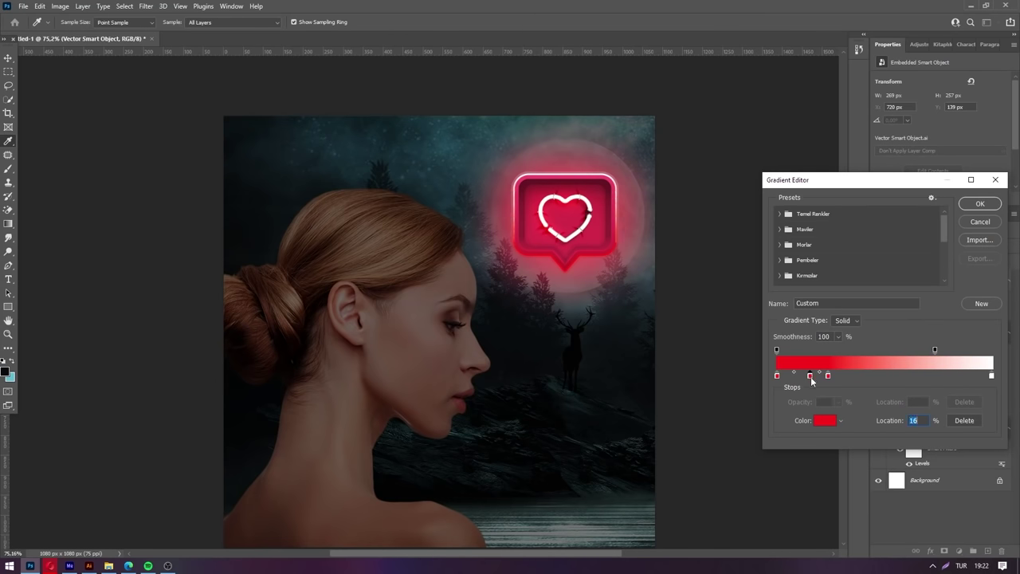
{"action": "left_click", "coordinate": [972, 208]}
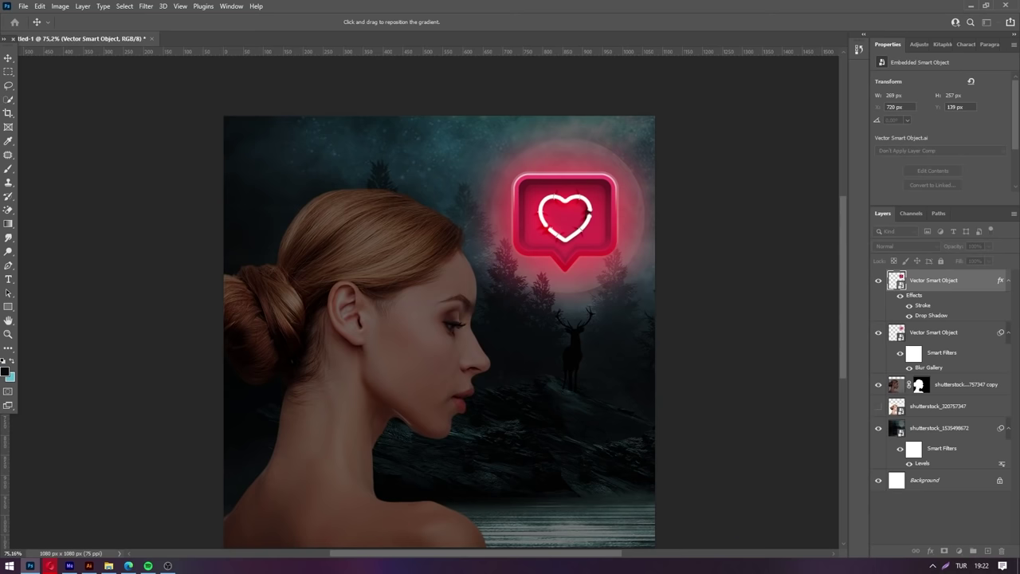
Step: Load the woman's outline as a selection on a new layer with red as the foreground colour
{"action": "key", "text": "b"}
{"action": "scroll", "coordinate": [465, 287], "scroll_direction": "down", "scroll_amount": 2}
{"action": "scroll", "coordinate": [464, 288], "scroll_direction": "down", "scroll_amount": 1}
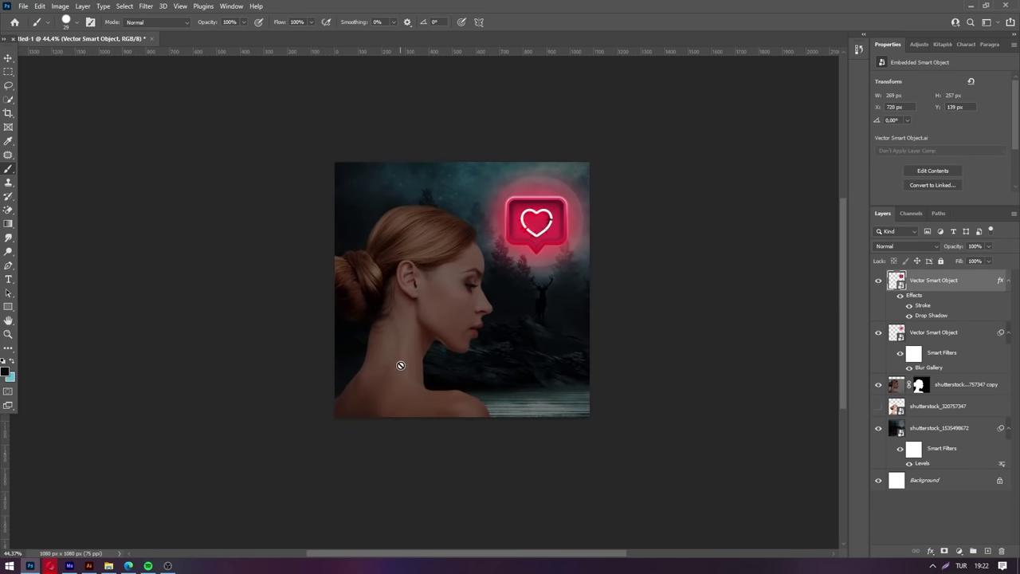
{"action": "scroll", "coordinate": [465, 287], "scroll_direction": "up", "scroll_amount": 2}
{"action": "left_click", "coordinate": [896, 391], "text": "ctrl"}
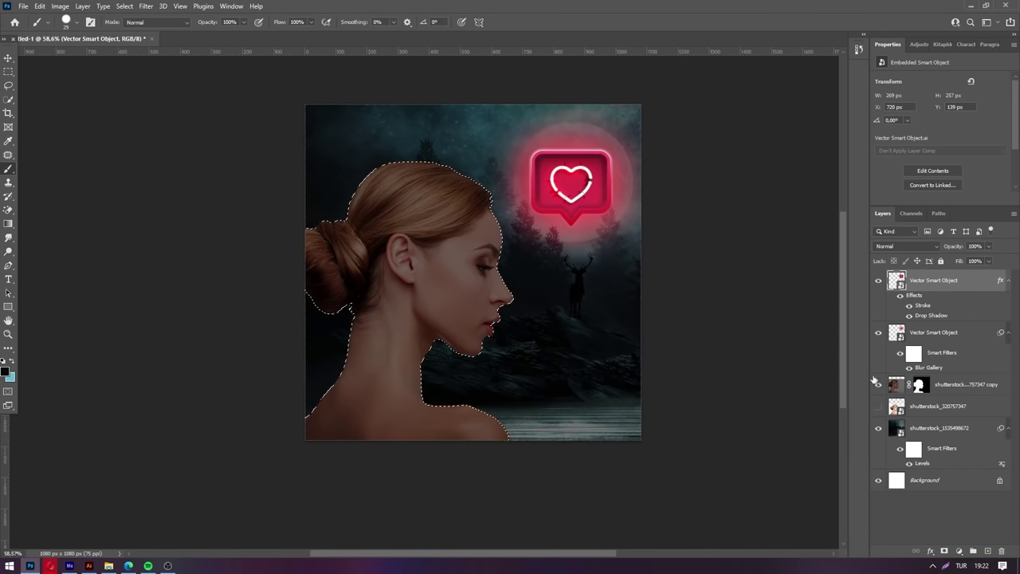
{"action": "left_click", "coordinate": [988, 551]}
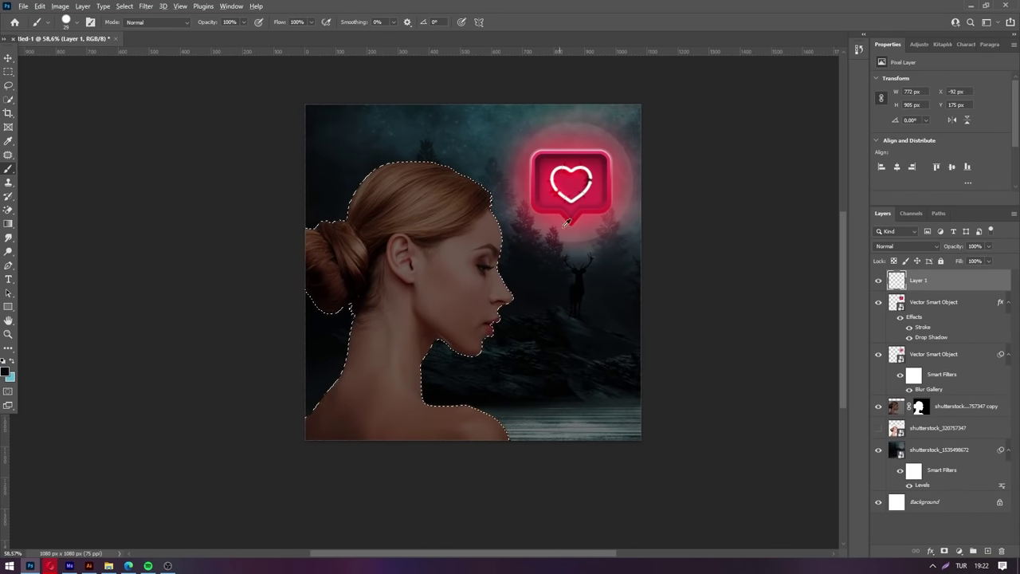
{"action": "left_click", "coordinate": [550, 189], "text": "alt"}
Step: Paint pink down the face profile, onto the neck and over the head top inside the selection
{"action": "right_click", "coordinate": [548, 233]}
{"action": "key", "text": "Return"}
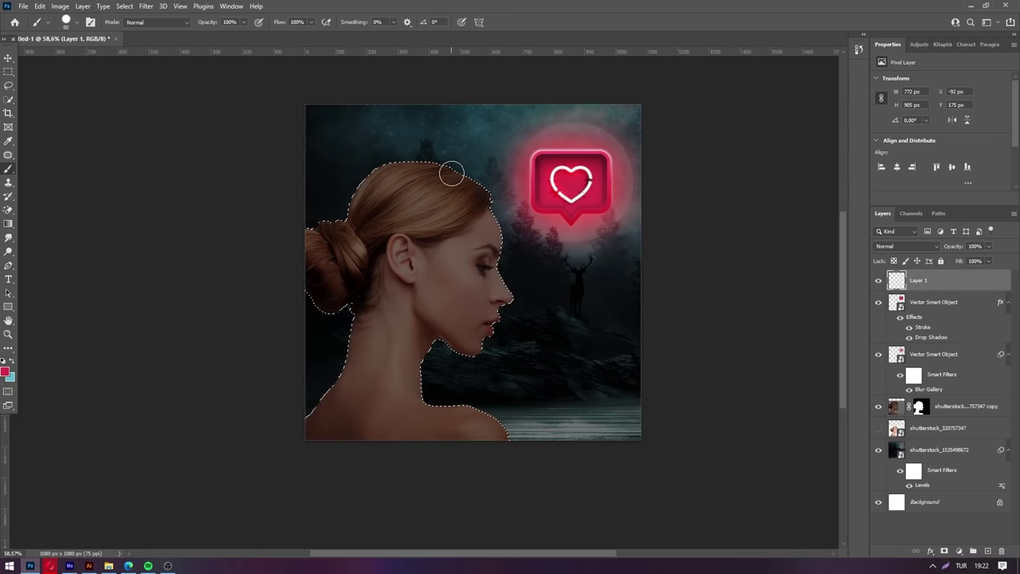
{"action": "mouse_move", "coordinate": [446, 168]}
{"action": "left_mouse_down"}
{"action": "mouse_move", "coordinate": [483, 209]}
{"action": "mouse_move", "coordinate": [494, 279]}
{"action": "mouse_move", "coordinate": [481, 345]}
{"action": "mouse_move", "coordinate": [478, 239]}
{"action": "mouse_move", "coordinate": [444, 154]}
{"action": "left_mouse_up"}
{"action": "left_click_drag", "start_coordinate": [467, 391], "coordinate": [501, 471]}
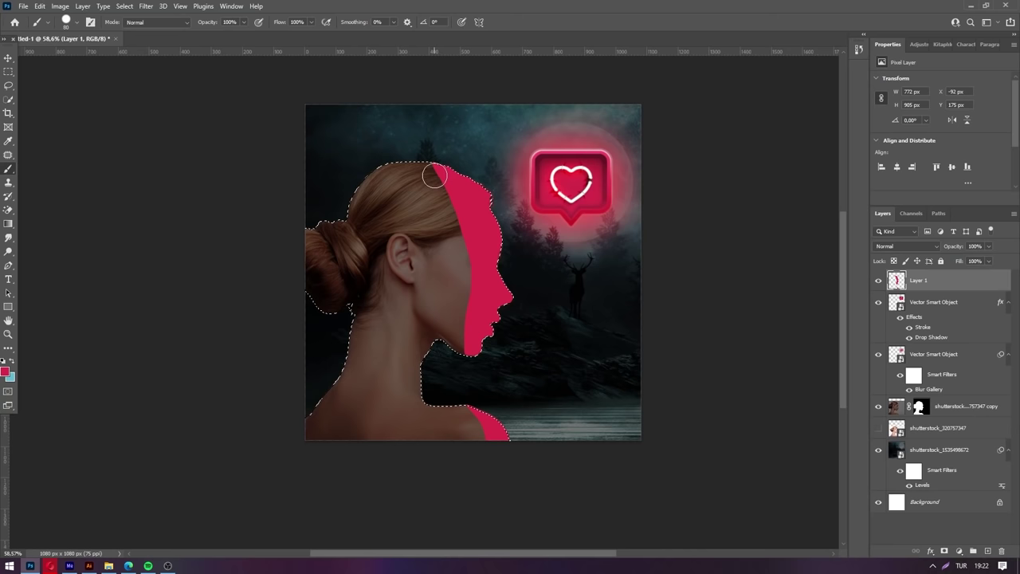
{"action": "mouse_move", "coordinate": [435, 176]}
{"action": "left_mouse_down"}
{"action": "mouse_move", "coordinate": [455, 178]}
{"action": "mouse_move", "coordinate": [478, 344]}
{"action": "left_mouse_up"}
{"action": "left_click", "coordinate": [145, 5]}
{"action": "mouse_move", "coordinate": [162, 153]}
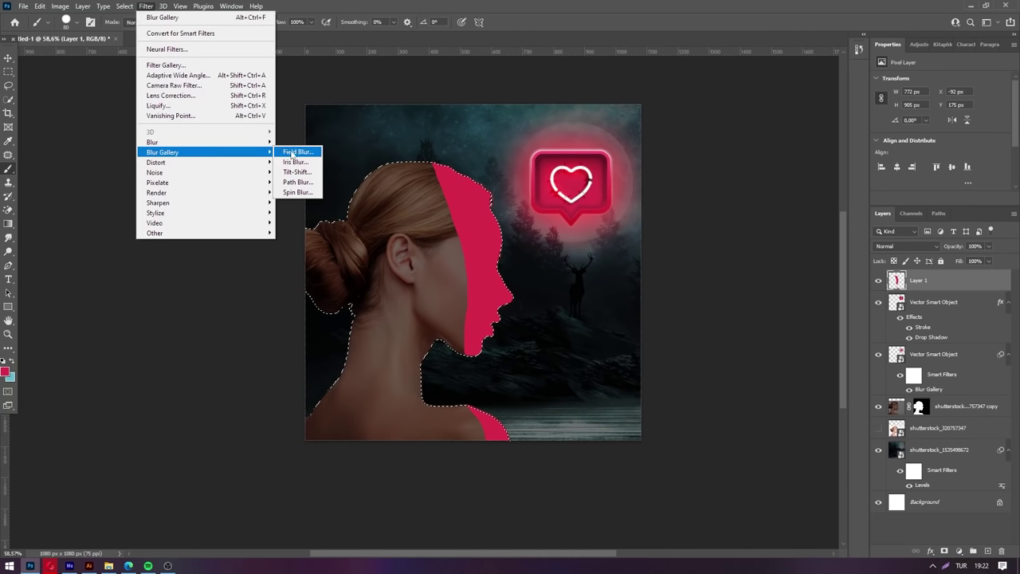
Step: Soften the pink paint with an 81 px Field Blur
{"action": "left_click", "coordinate": [298, 152]}
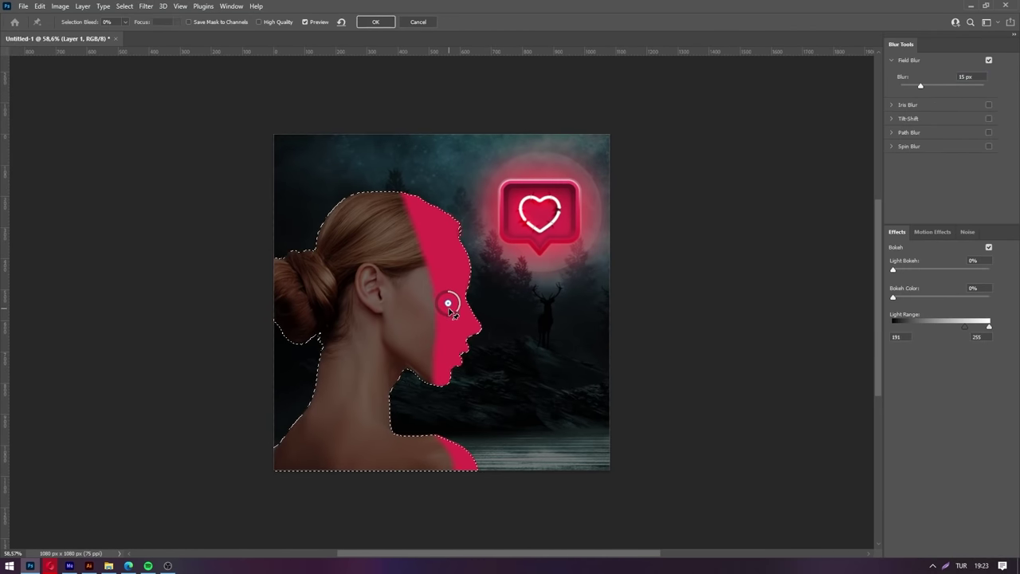
{"action": "mouse_move", "coordinate": [447, 307]}
{"action": "left_mouse_down"}
{"action": "mouse_move", "coordinate": [437, 305]}
{"action": "mouse_move", "coordinate": [463, 313]}
{"action": "left_mouse_up"}
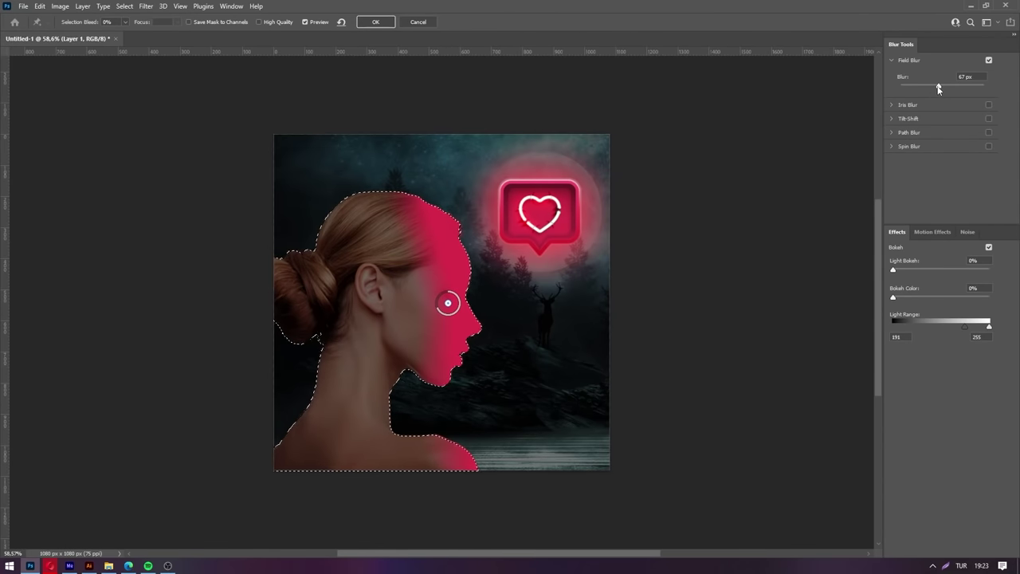
{"action": "left_click_drag", "start_coordinate": [938, 86], "coordinate": [941, 85]}
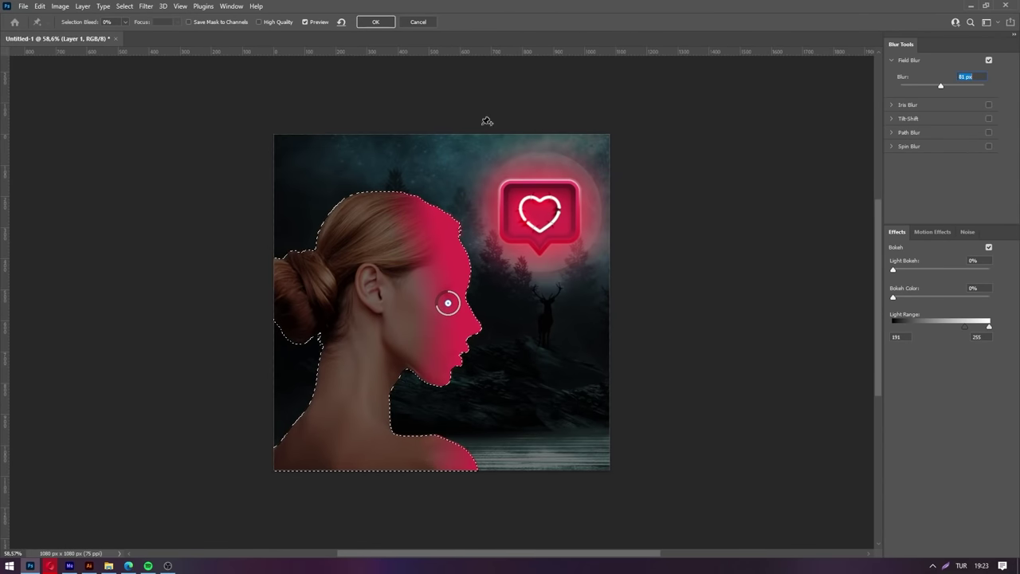
{"action": "left_click", "coordinate": [375, 22]}
Step: Spread the pink with a wider Gaussian Blur, keep Layer 1 in Normal mode, and deselect
{"action": "left_click", "coordinate": [146, 7]}
{"action": "mouse_move", "coordinate": [154, 172]}
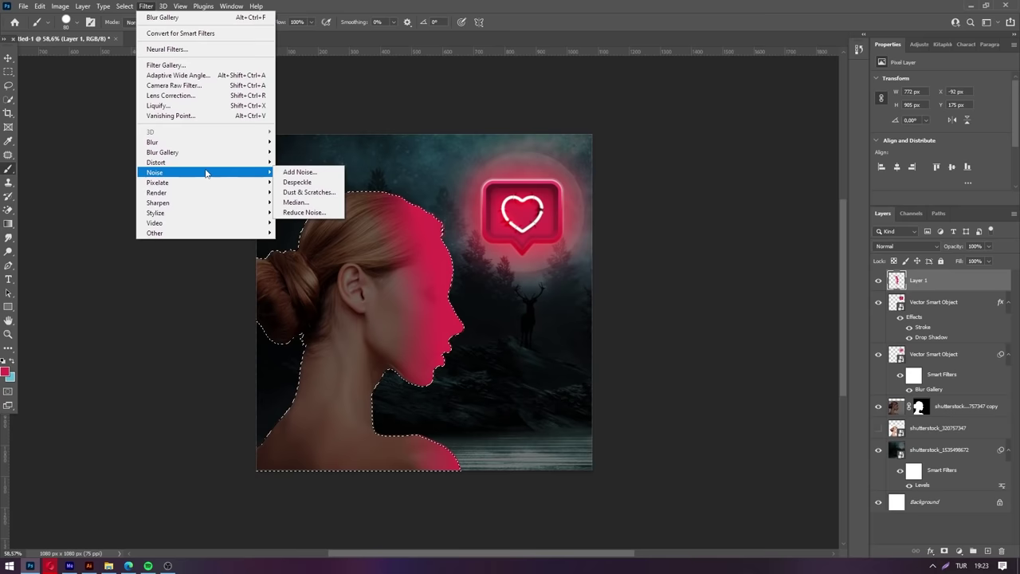
{"action": "left_click", "coordinate": [303, 182]}
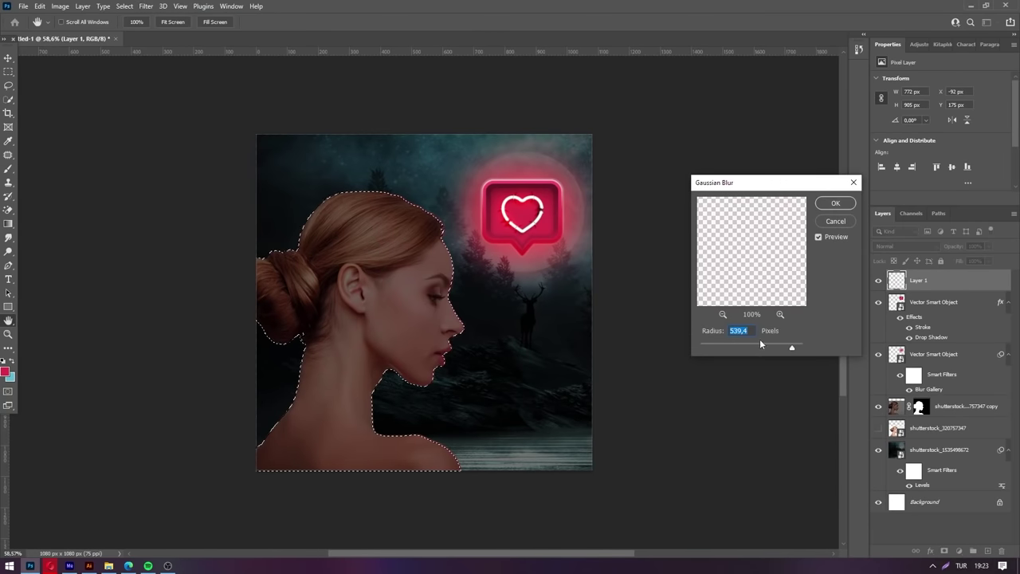
{"action": "left_click_drag", "start_coordinate": [798, 349], "coordinate": [767, 349]}
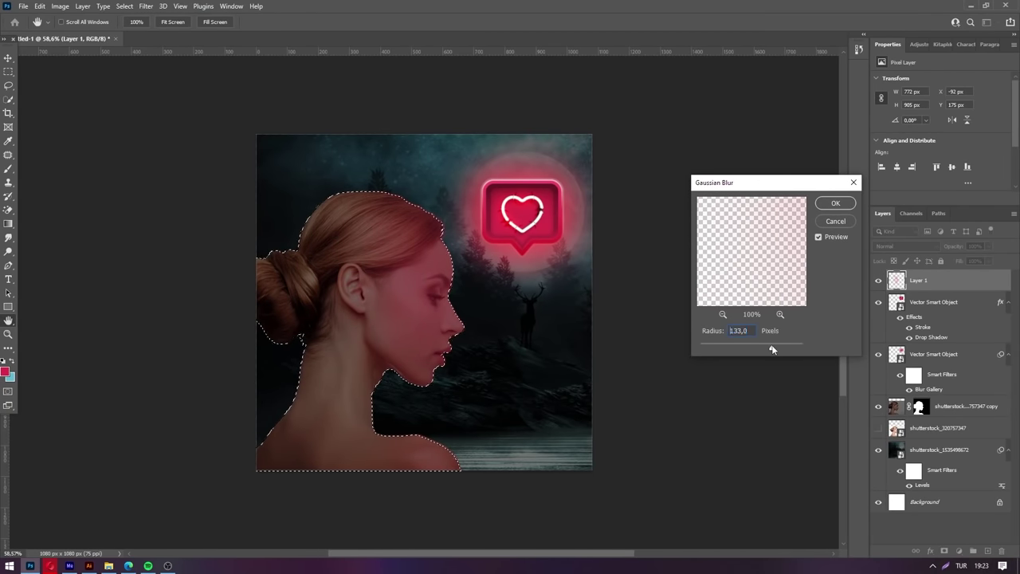
{"action": "left_click", "coordinate": [835, 203]}
{"action": "left_click", "coordinate": [908, 246]}
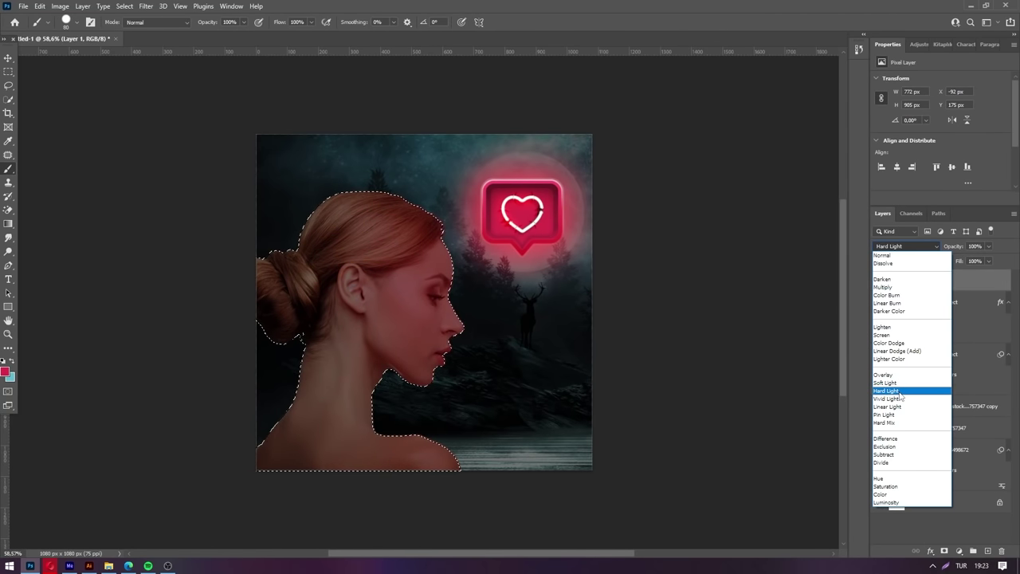
{"action": "left_click", "coordinate": [896, 256]}
{"action": "key", "text": "ctrl+d"}
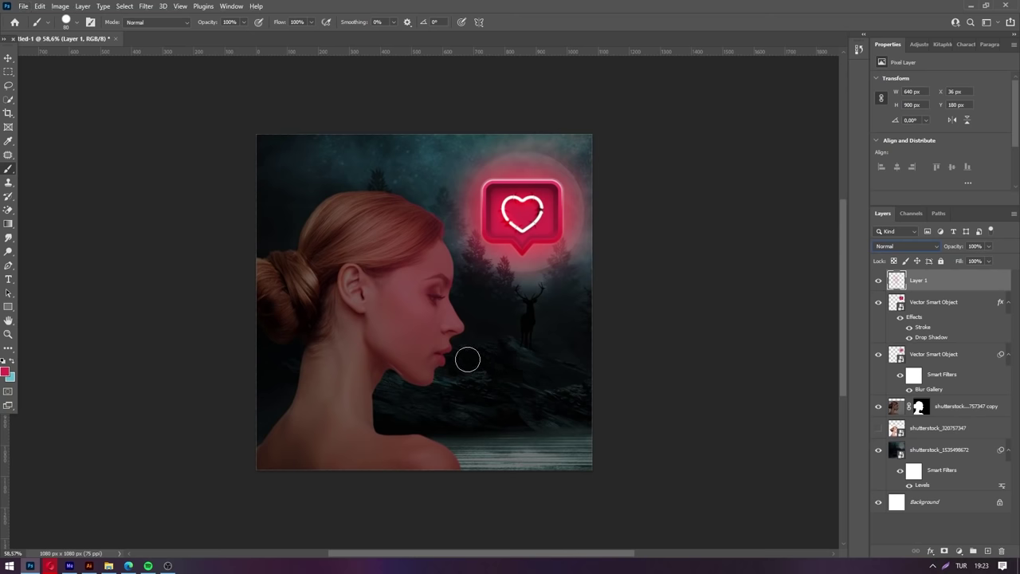
Step: Make Layer 1 visible again and restore the woman's selection from History
{"action": "left_click", "coordinate": [878, 281]}
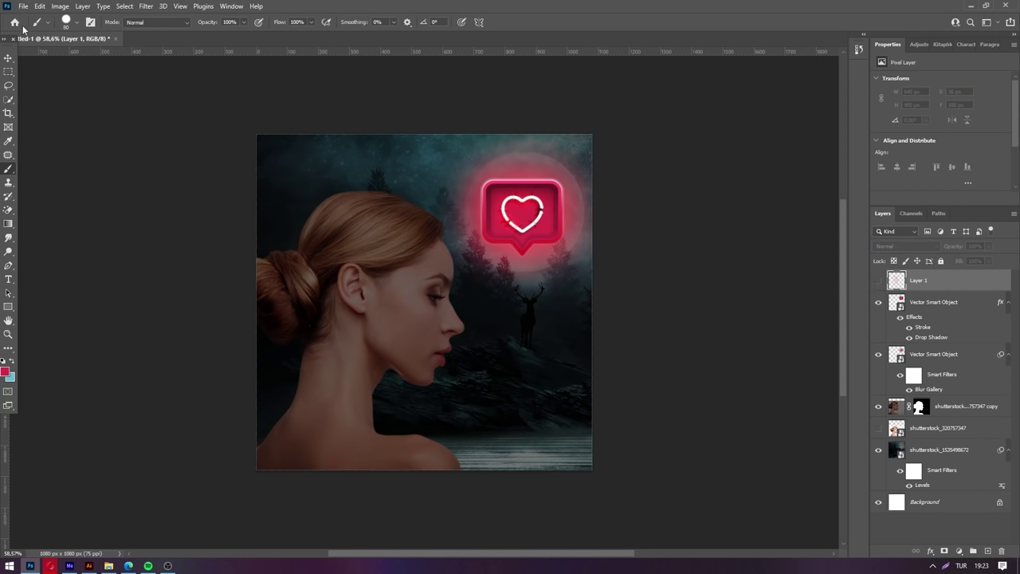
{"action": "left_click", "coordinate": [878, 281]}
{"action": "left_click", "coordinate": [878, 281]}
{"action": "left_click", "coordinate": [878, 281]}
{"action": "left_click", "coordinate": [878, 281]}
{"action": "left_click", "coordinate": [878, 281]}
{"action": "left_click", "coordinate": [896, 281], "text": "ctrl"}
Step: Repaint pink over the woman's face and neck inside the selection
{"action": "left_click_drag", "start_coordinate": [383, 207], "coordinate": [478, 303]}
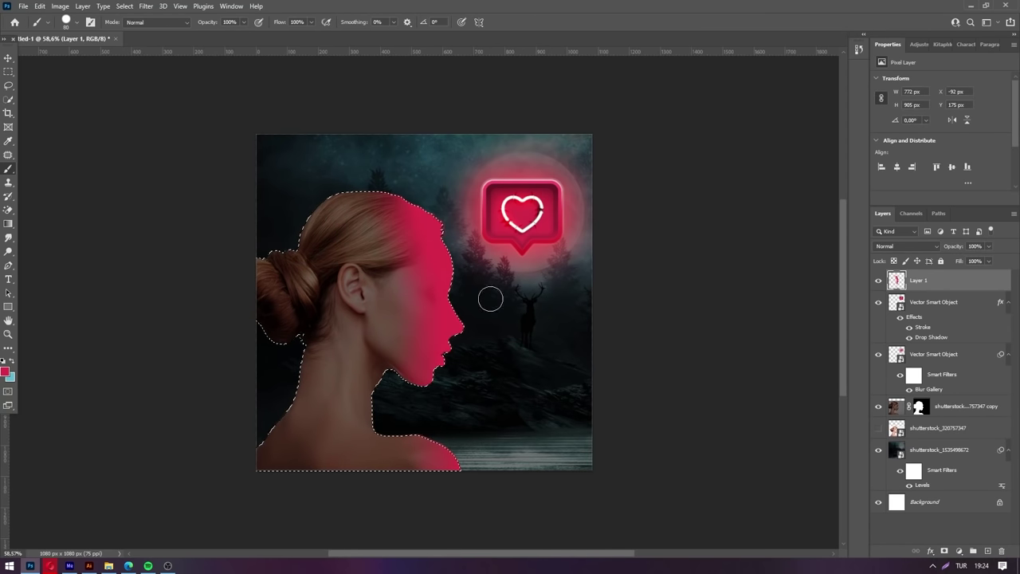
{"action": "scroll", "coordinate": [433, 269], "scroll_direction": "up", "scroll_amount": 3}
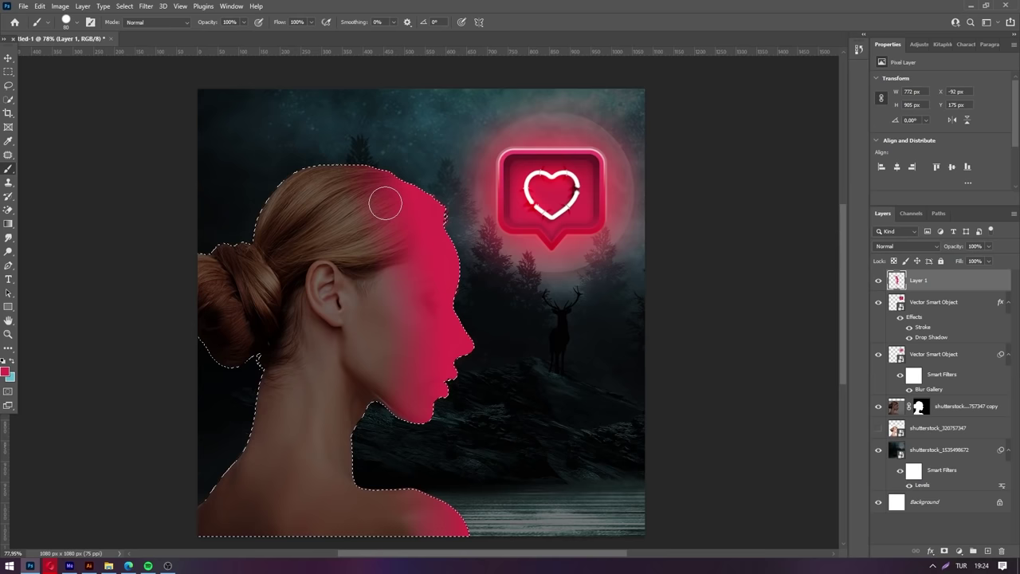
{"action": "left_click", "coordinate": [145, 6]}
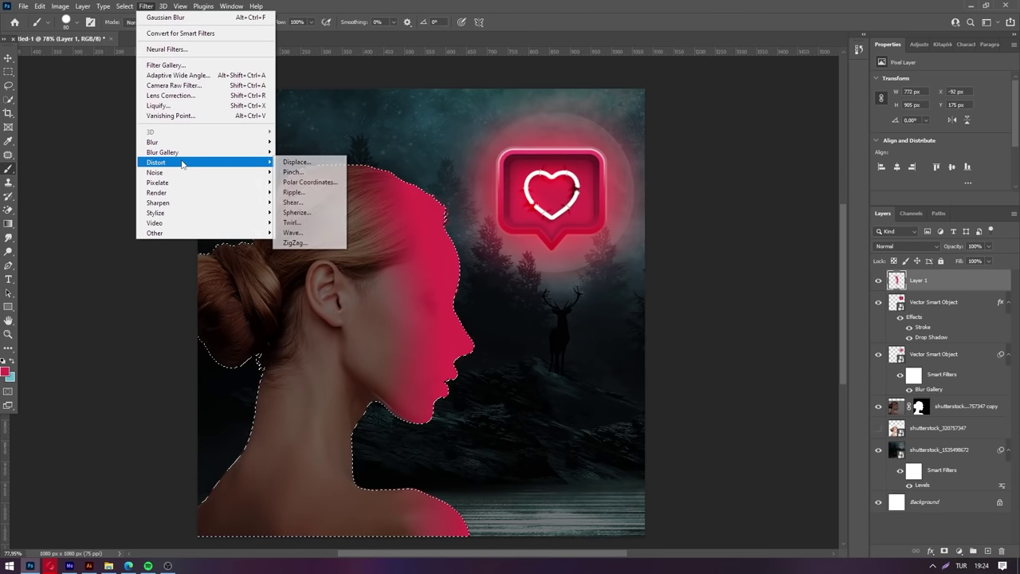
{"action": "mouse_move", "coordinate": [162, 152]}
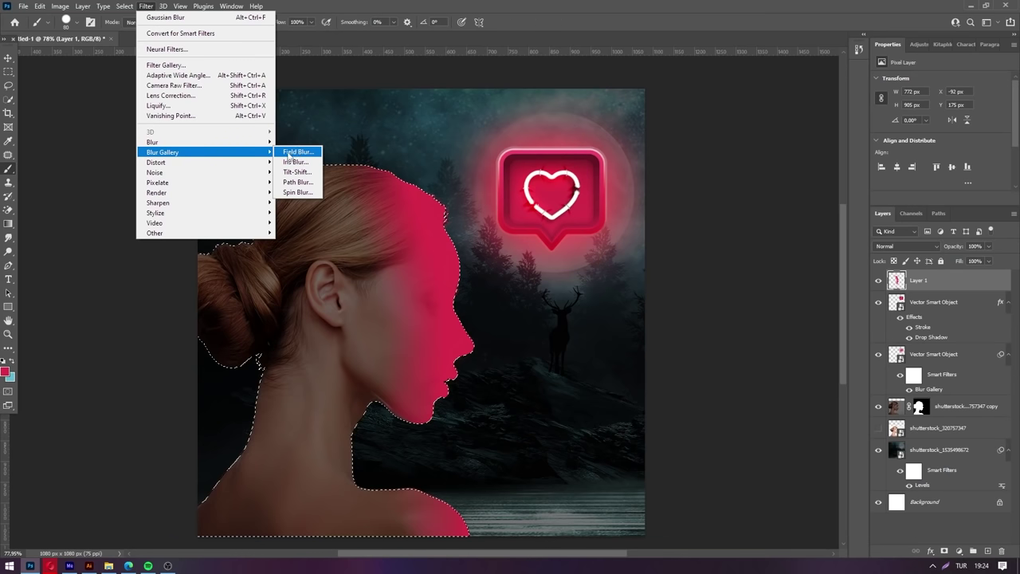
Step: Soften Layer 1's pink paint with a Gaussian Blur of about 52.4 px radius
{"action": "left_click", "coordinate": [297, 183]}
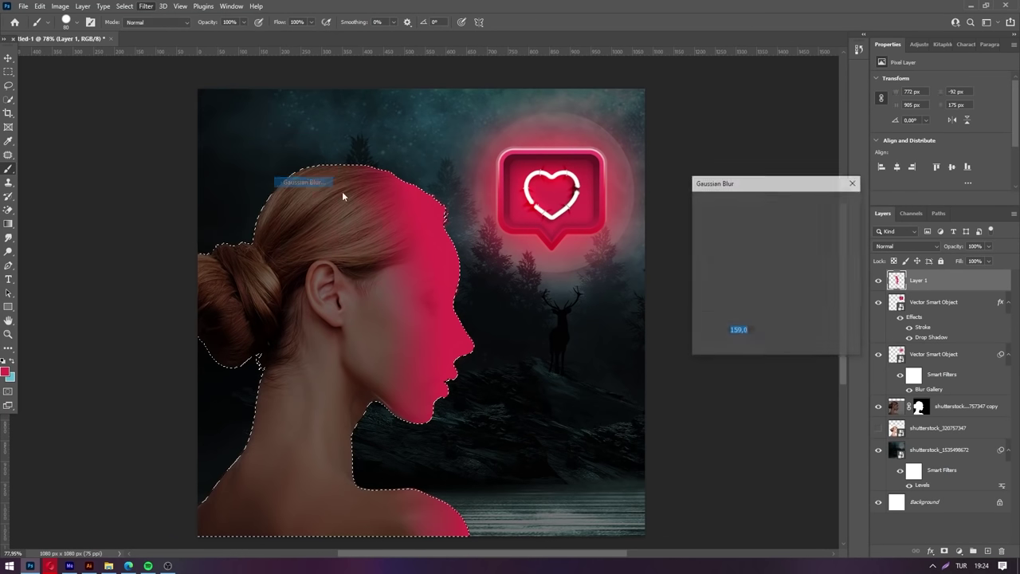
{"action": "left_click_drag", "start_coordinate": [775, 350], "coordinate": [760, 351]}
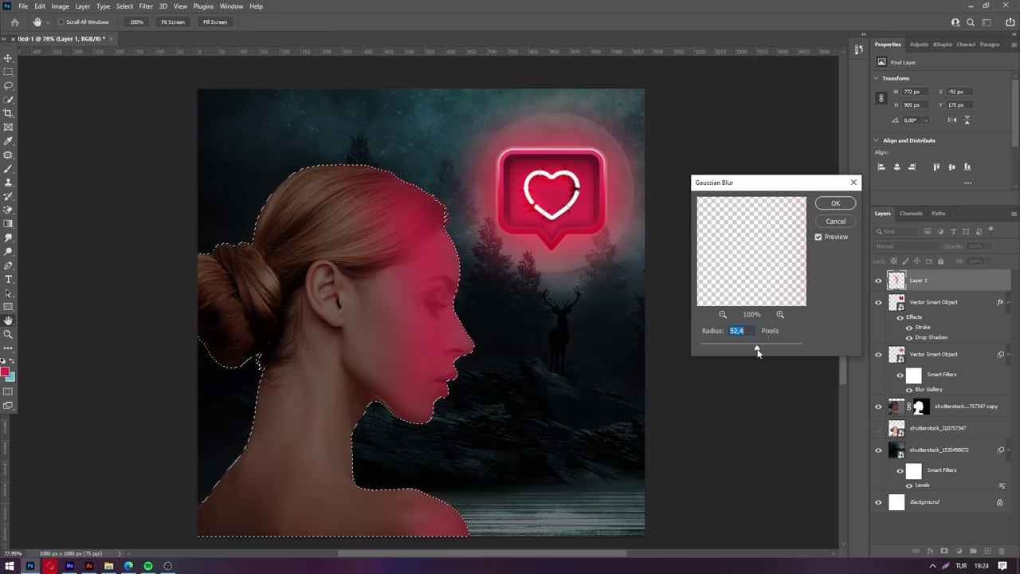
{"action": "left_click", "coordinate": [835, 203]}
{"action": "key", "text": "b"}
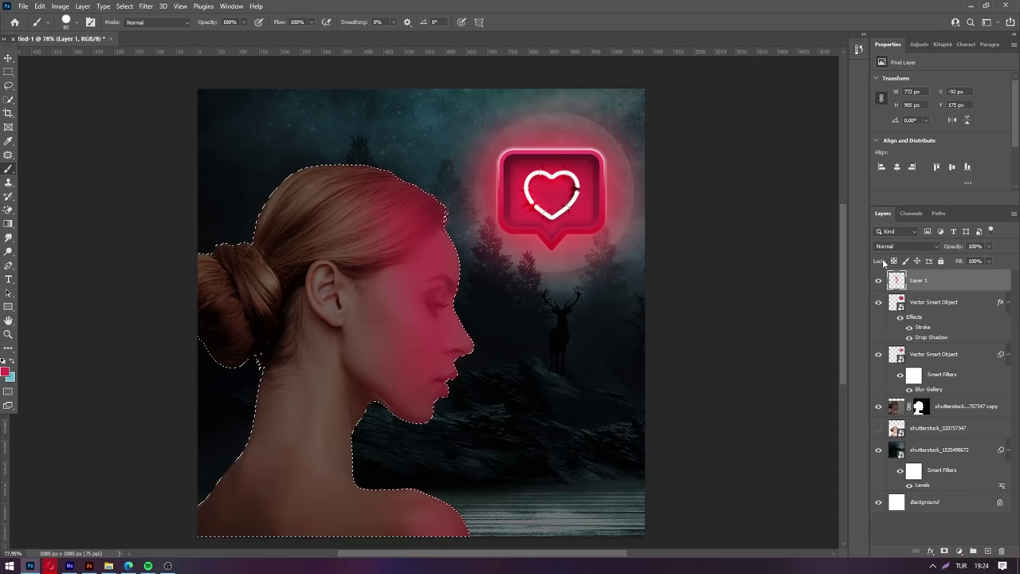
{"action": "left_click", "coordinate": [906, 246]}
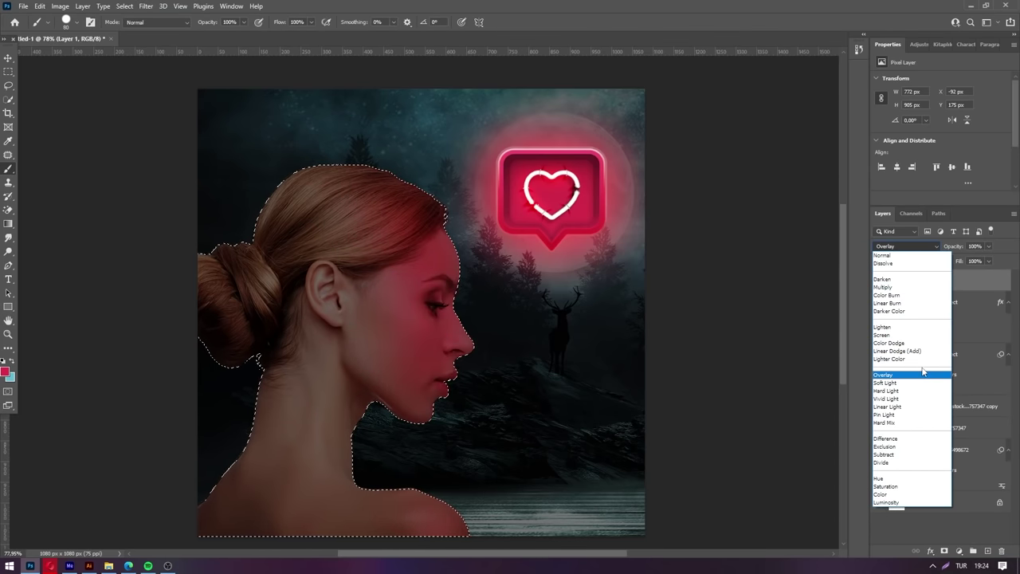
Step: Set Layer 1 to Hard Light at 59% opacity and deselect the woman
{"action": "left_click", "coordinate": [922, 392]}
{"action": "left_click", "coordinate": [913, 238]}
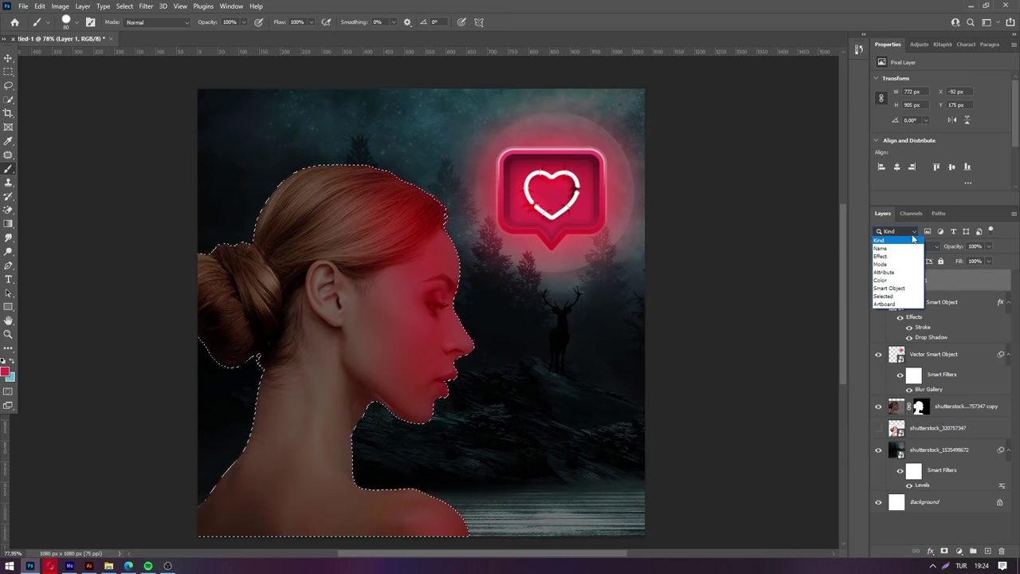
{"action": "left_click", "coordinate": [913, 239]}
{"action": "left_click_drag", "start_coordinate": [989, 246], "coordinate": [970, 263]}
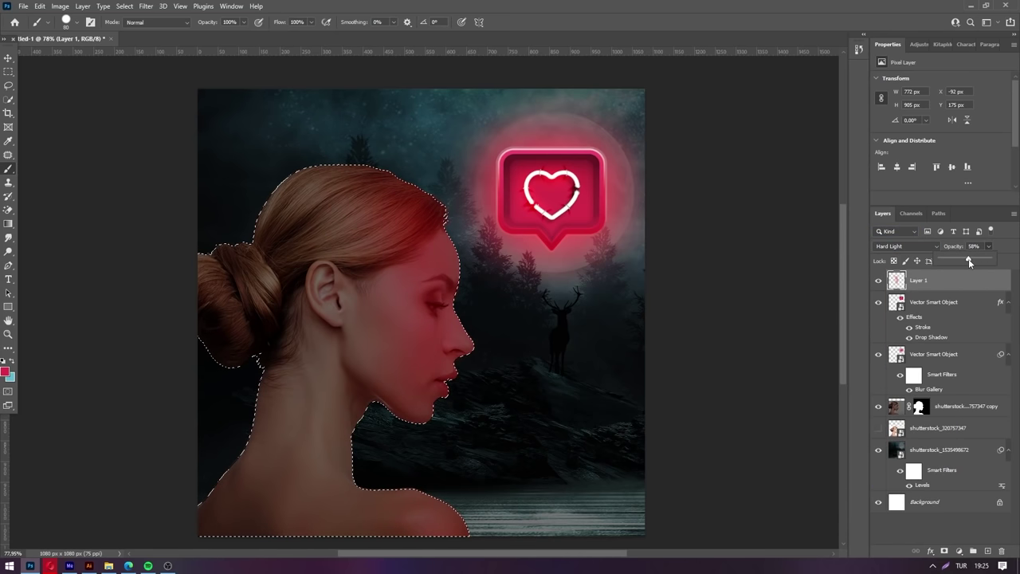
{"action": "scroll", "coordinate": [572, 428], "scroll_direction": "down", "scroll_amount": 3}
{"action": "key", "text": "ctrl+d"}
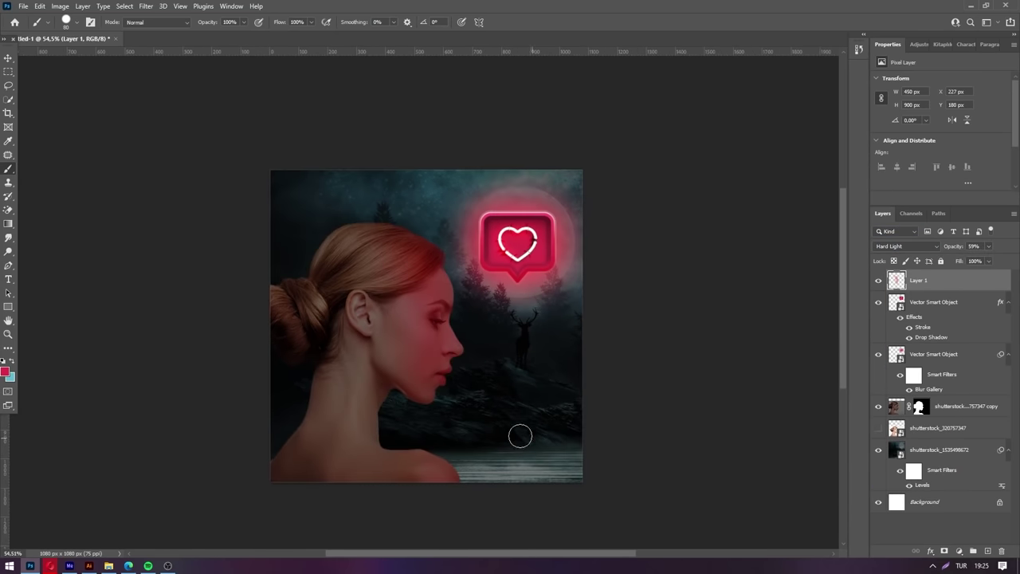
{"action": "scroll", "coordinate": [519, 435], "scroll_direction": "up", "scroll_amount": 2}
Step: Paint dark shading behind the woman's head on a new Layer 2 and Field Blur it at 67 px
{"action": "left_click", "coordinate": [987, 551]}
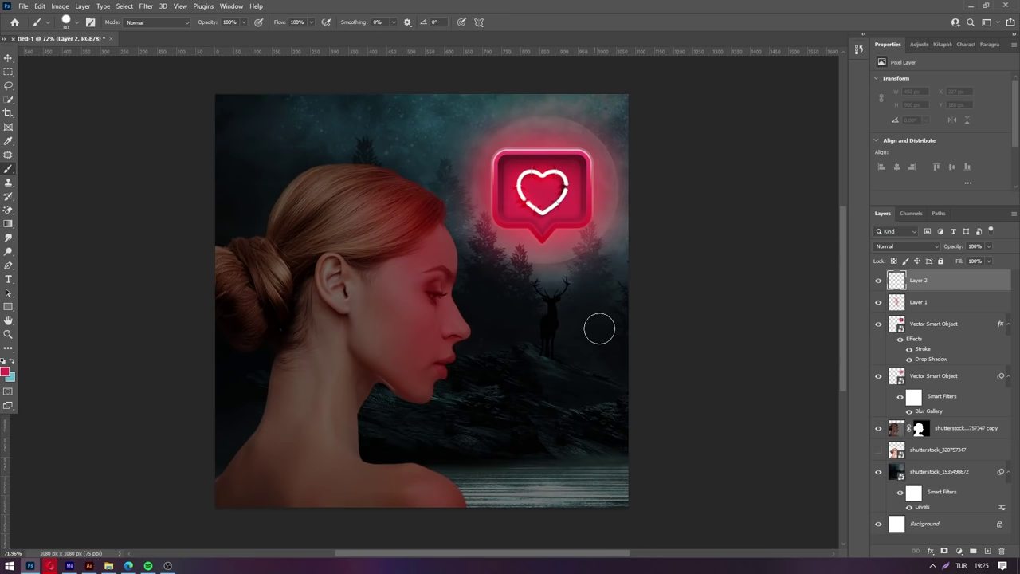
{"action": "mouse_move", "coordinate": [336, 365]}
{"action": "left_mouse_down"}
{"action": "mouse_move", "coordinate": [334, 326]}
{"action": "mouse_move", "coordinate": [270, 492]}
{"action": "mouse_move", "coordinate": [258, 446]}
{"action": "mouse_move", "coordinate": [268, 455]}
{"action": "mouse_move", "coordinate": [319, 417]}
{"action": "mouse_move", "coordinate": [276, 433]}
{"action": "mouse_move", "coordinate": [278, 403]}
{"action": "mouse_move", "coordinate": [318, 410]}
{"action": "mouse_move", "coordinate": [299, 303]}
{"action": "mouse_move", "coordinate": [324, 327]}
{"action": "mouse_move", "coordinate": [326, 183]}
{"action": "mouse_move", "coordinate": [257, 260]}
{"action": "mouse_move", "coordinate": [292, 241]}
{"action": "mouse_move", "coordinate": [230, 305]}
{"action": "mouse_move", "coordinate": [273, 226]}
{"action": "mouse_move", "coordinate": [290, 366]}
{"action": "left_mouse_up"}
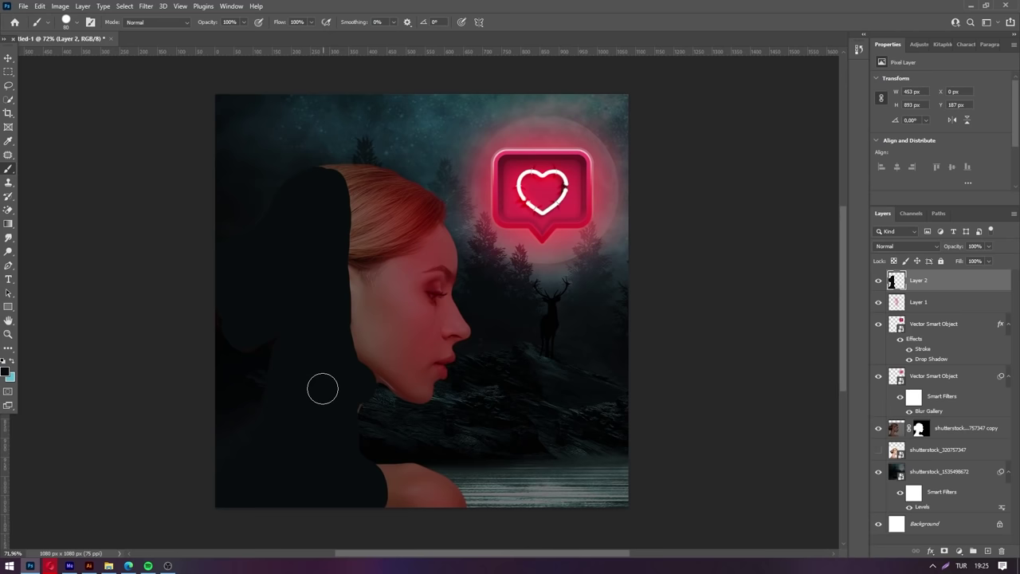
{"action": "left_click", "coordinate": [145, 5]}
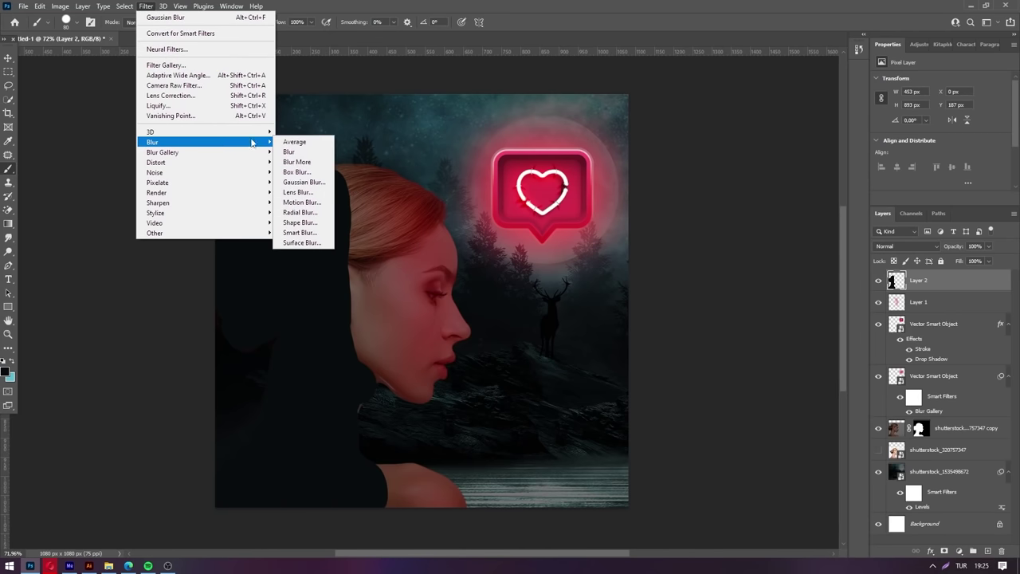
{"action": "left_click", "coordinate": [297, 152]}
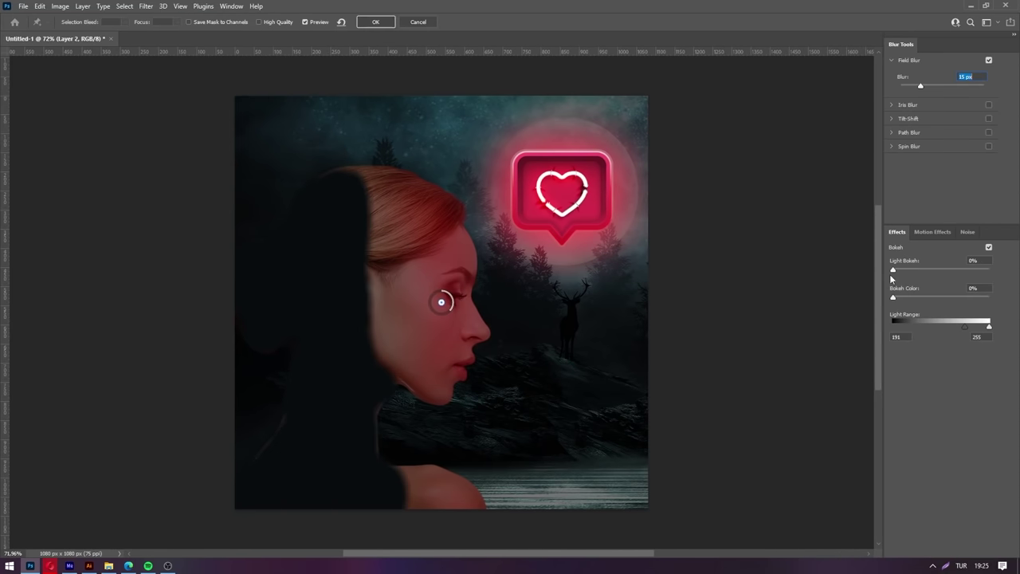
{"action": "left_click_drag", "start_coordinate": [920, 85], "coordinate": [939, 85]}
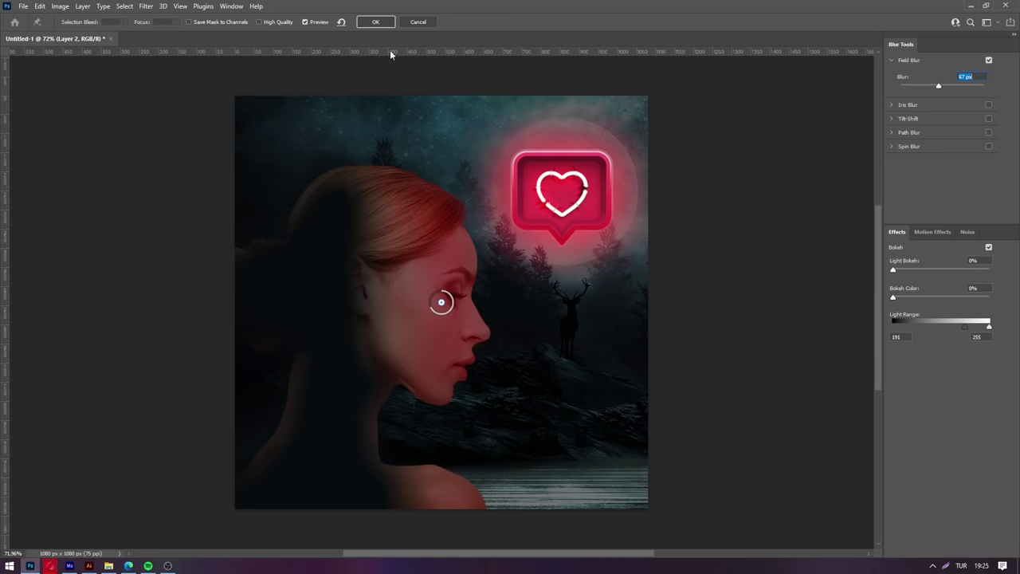
{"action": "left_click", "coordinate": [375, 21]}
Step: Apply a Gaussian Blur to the dark shadow on Layer 2
{"action": "left_click", "coordinate": [146, 5]}
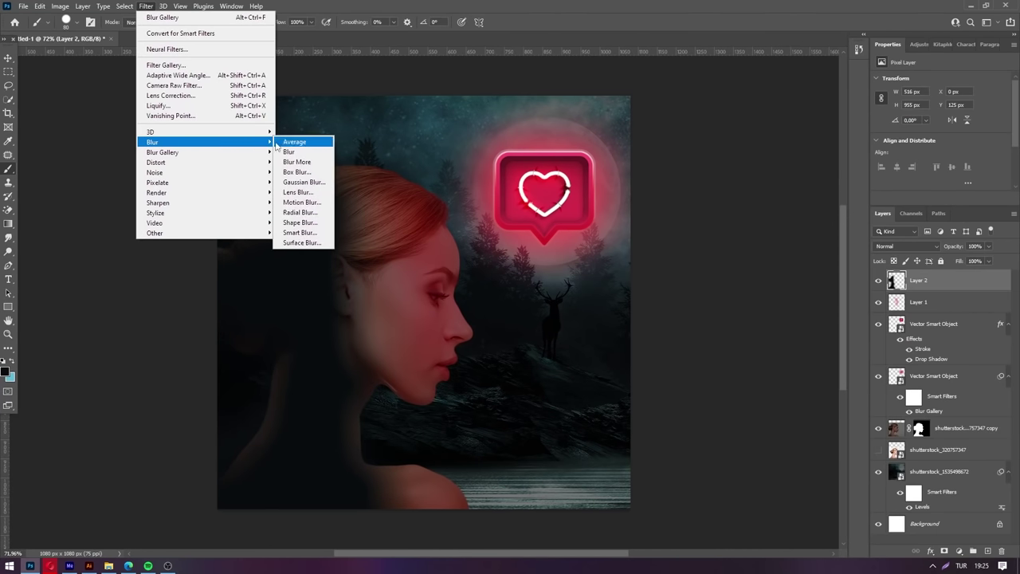
{"action": "left_click", "coordinate": [303, 182]}
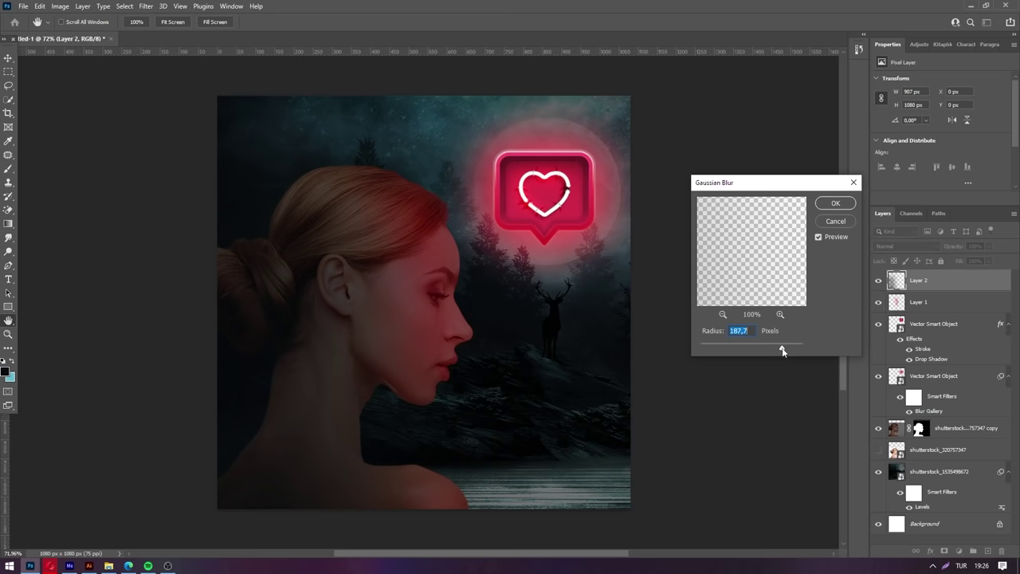
{"action": "key", "text": "Return"}
{"action": "key", "text": "b"}
{"action": "scroll", "coordinate": [635, 385], "scroll_direction": "down", "scroll_amount": 2}
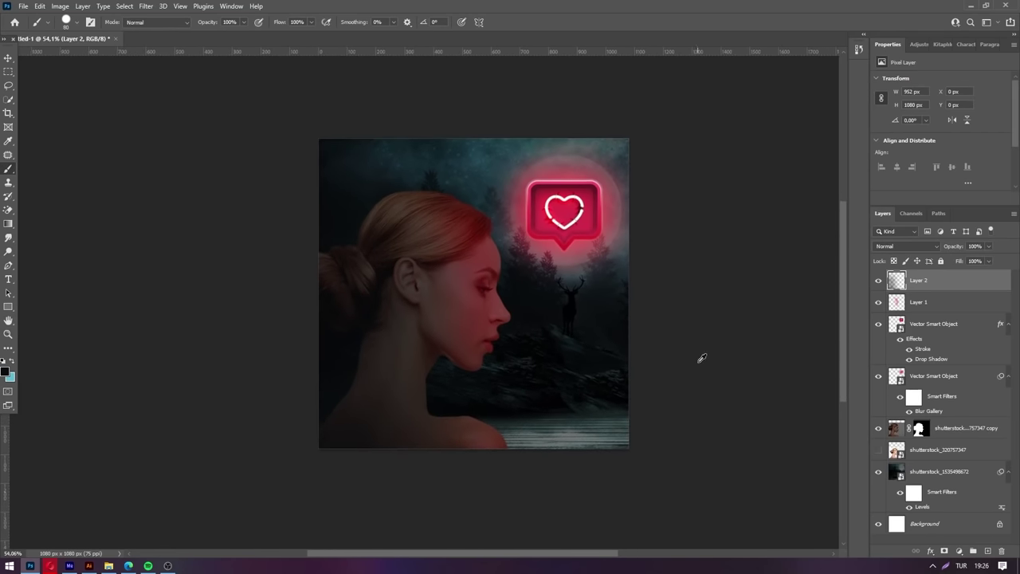
{"action": "scroll", "coordinate": [701, 355], "scroll_direction": "up", "scroll_amount": 1}
{"action": "scroll", "coordinate": [664, 390], "scroll_direction": "down", "scroll_amount": 2}
{"action": "scroll", "coordinate": [546, 397], "scroll_direction": "up", "scroll_amount": 1}
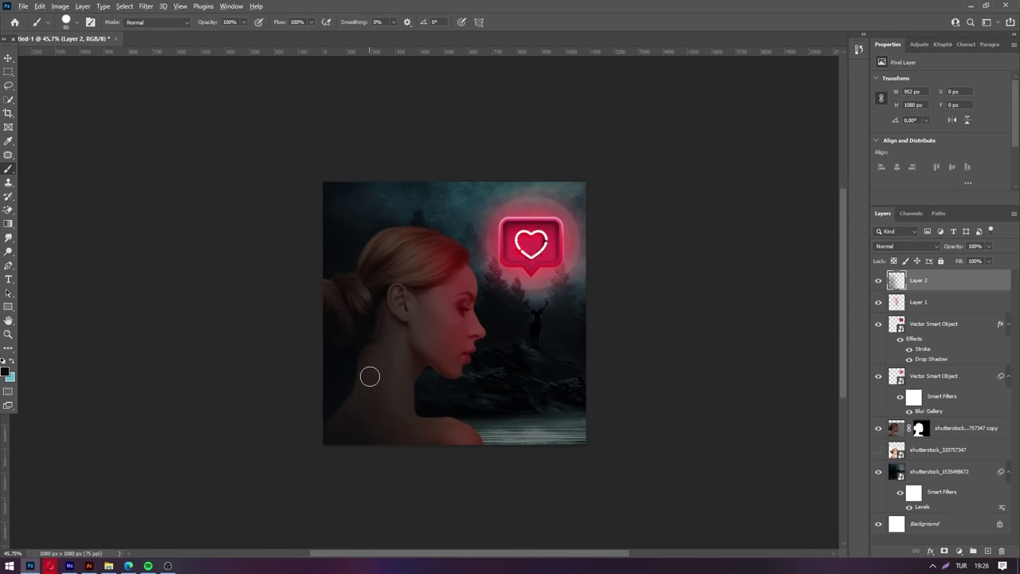
Step: Merge visible layers into one, then cool white balance, raise whites and reduce texture in Camera Raw
{"action": "key", "text": "ctrl+alt+shift+e"}
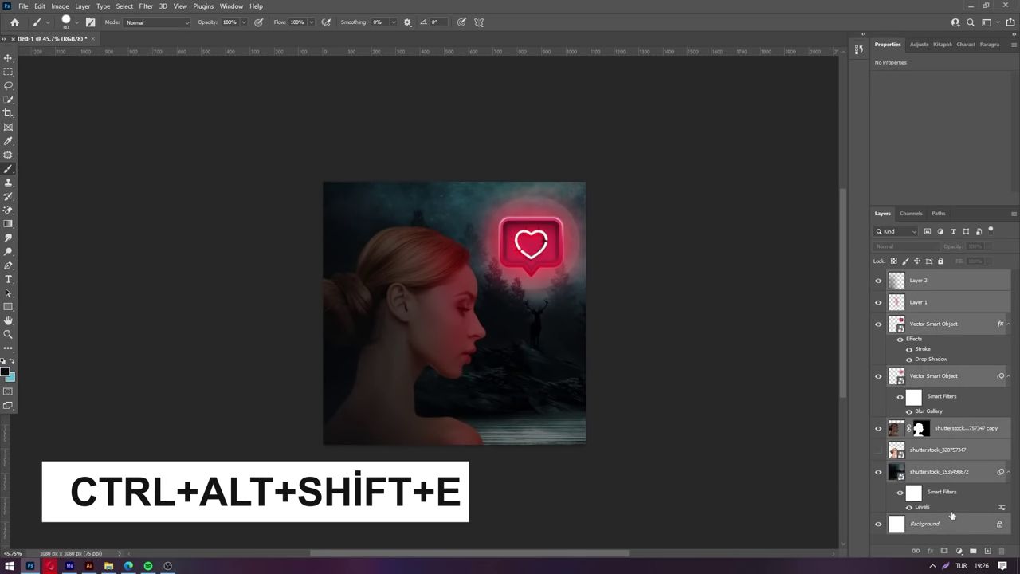
{"action": "left_click", "coordinate": [145, 6]}
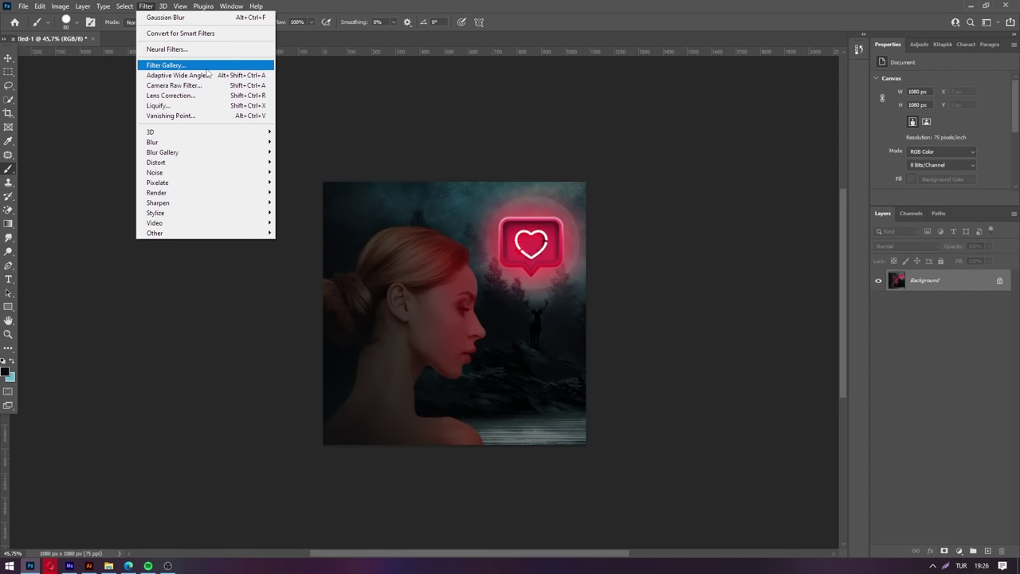
{"action": "left_click", "coordinate": [173, 85]}
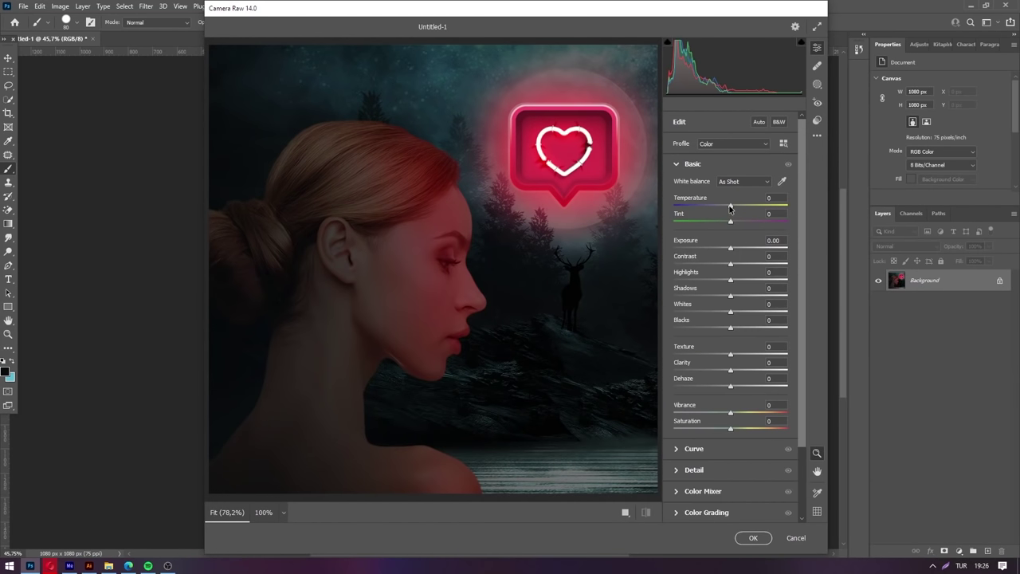
{"action": "mouse_move", "coordinate": [730, 208]}
{"action": "left_mouse_down"}
{"action": "mouse_move", "coordinate": [727, 250]}
{"action": "mouse_move", "coordinate": [742, 269]}
{"action": "mouse_move", "coordinate": [713, 282]}
{"action": "mouse_move", "coordinate": [735, 297]}
{"action": "left_mouse_up"}
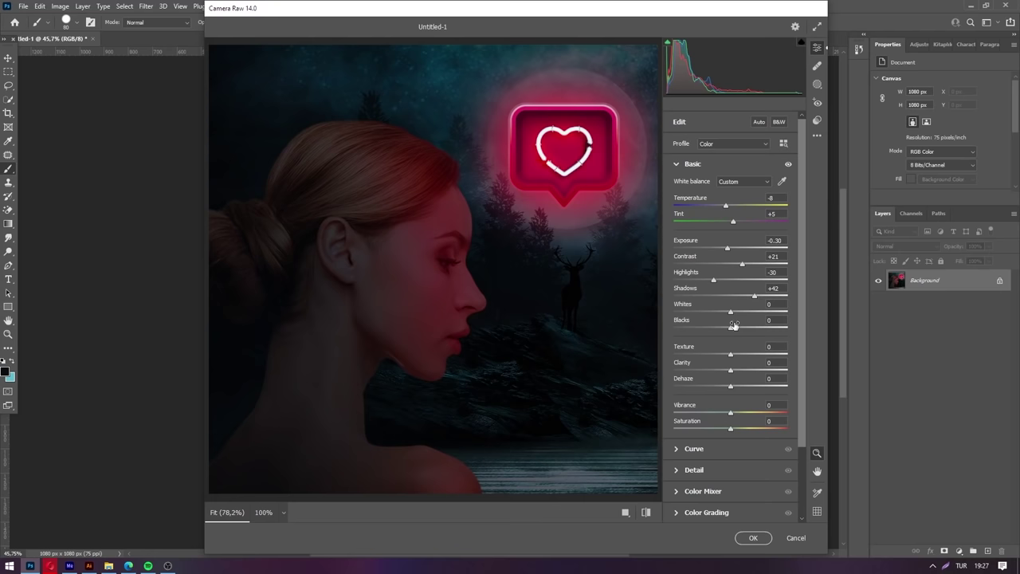
{"action": "left_click_drag", "start_coordinate": [723, 314], "coordinate": [740, 314]}
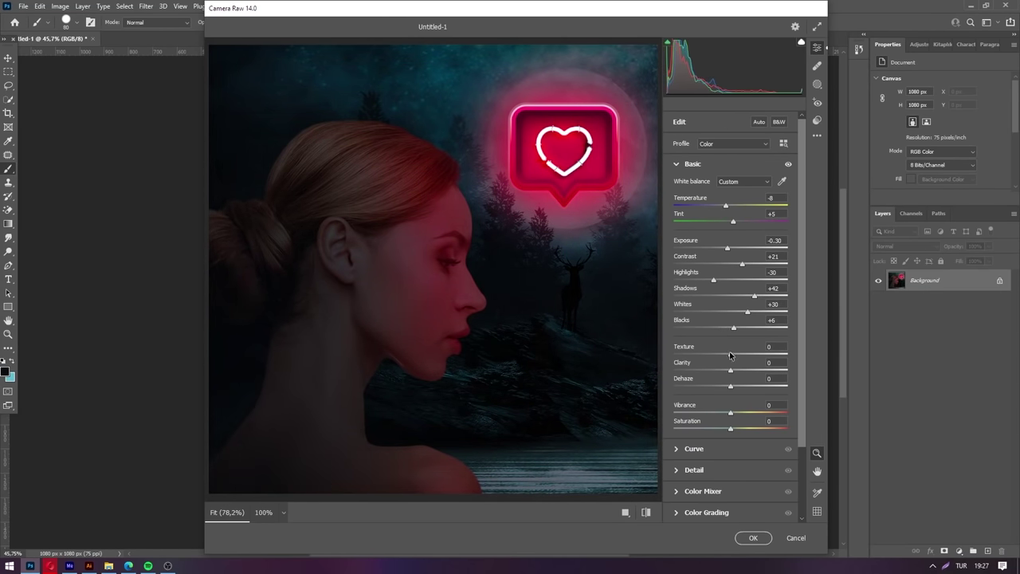
{"action": "left_click_drag", "start_coordinate": [730, 353], "coordinate": [704, 351]}
Step: Set Clarity +50, adjust Dehaze, add Grain 14 and -20 vignetting, and apply the grade
{"action": "scroll", "coordinate": [735, 362], "scroll_direction": "down", "scroll_amount": 1}
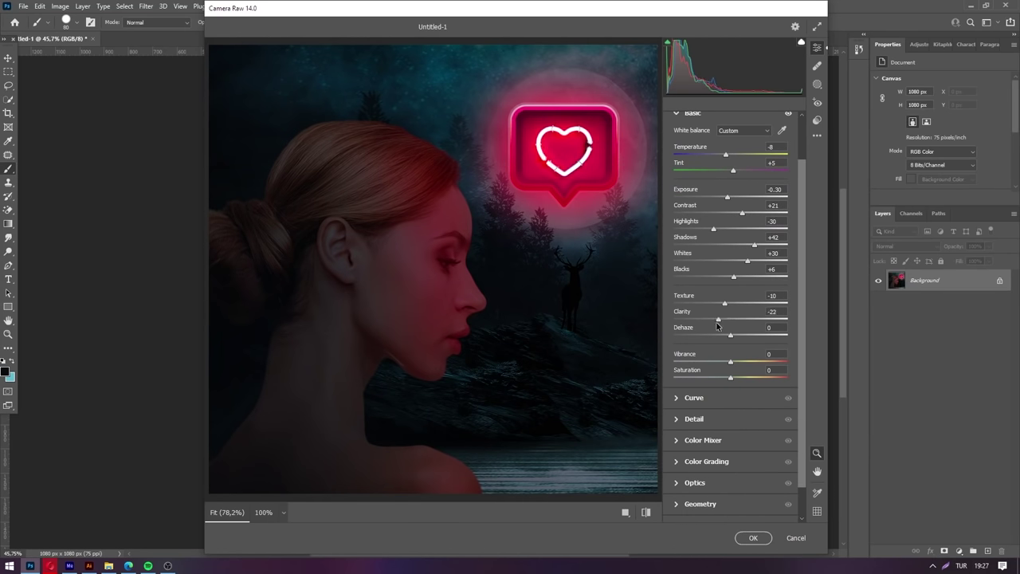
{"action": "left_click_drag", "start_coordinate": [717, 323], "coordinate": [747, 324]}
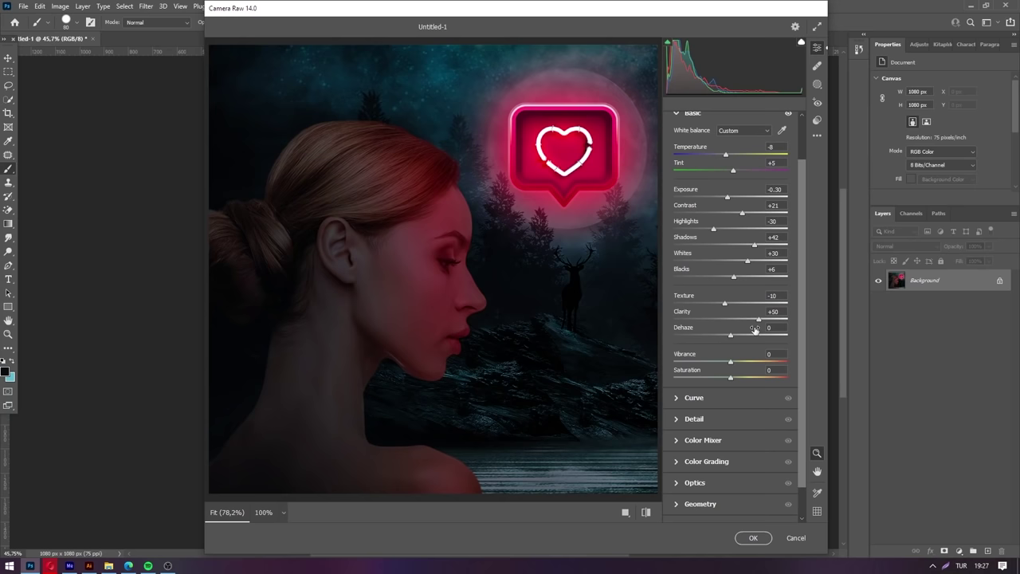
{"action": "mouse_move", "coordinate": [730, 334]}
{"action": "left_mouse_down"}
{"action": "mouse_move", "coordinate": [720, 335]}
{"action": "mouse_move", "coordinate": [752, 335]}
{"action": "mouse_move", "coordinate": [730, 335]}
{"action": "mouse_move", "coordinate": [749, 341]}
{"action": "mouse_move", "coordinate": [727, 352]}
{"action": "left_mouse_up"}
{"action": "scroll", "coordinate": [733, 340], "scroll_direction": "down", "scroll_amount": 1}
{"action": "scroll", "coordinate": [725, 351], "scroll_direction": "down", "scroll_amount": 1}
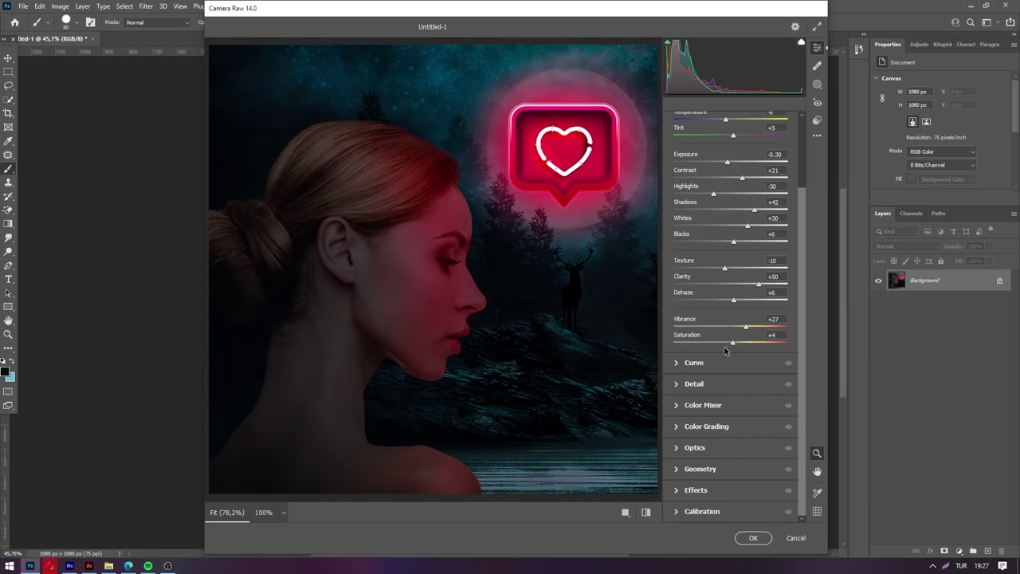
{"action": "left_click", "coordinate": [683, 492]}
{"action": "left_click_drag", "start_coordinate": [732, 361], "coordinate": [721, 362]}
{"action": "left_click_drag", "start_coordinate": [675, 338], "coordinate": [690, 339]}
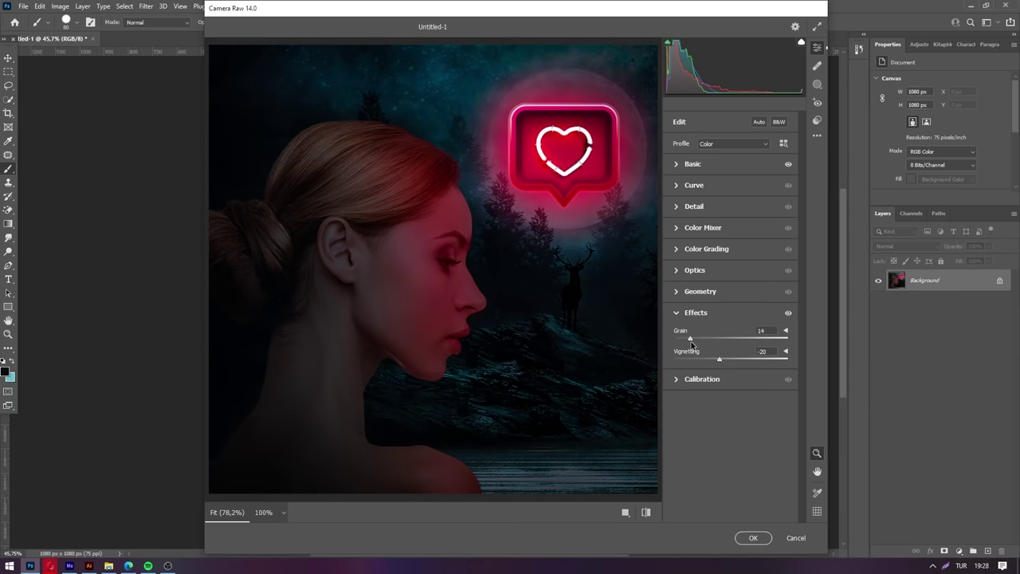
{"action": "left_click", "coordinate": [765, 538]}
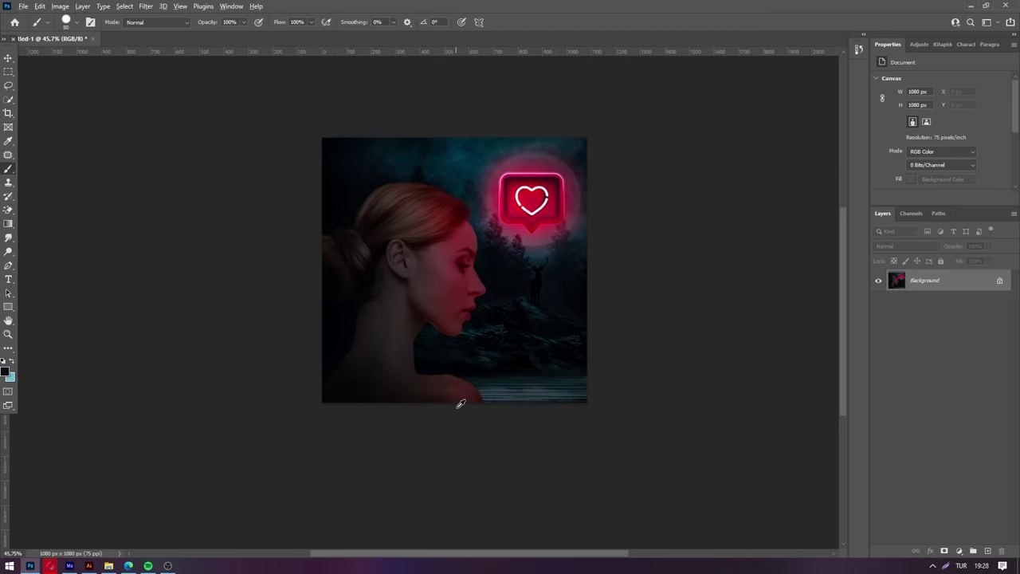
Step: Choose the Clone Stamp tool with a soft round brush tip
{"action": "scroll", "coordinate": [457, 403], "scroll_direction": "up", "scroll_amount": 2}
{"action": "scroll", "coordinate": [697, 376], "scroll_direction": "up", "scroll_amount": 1}
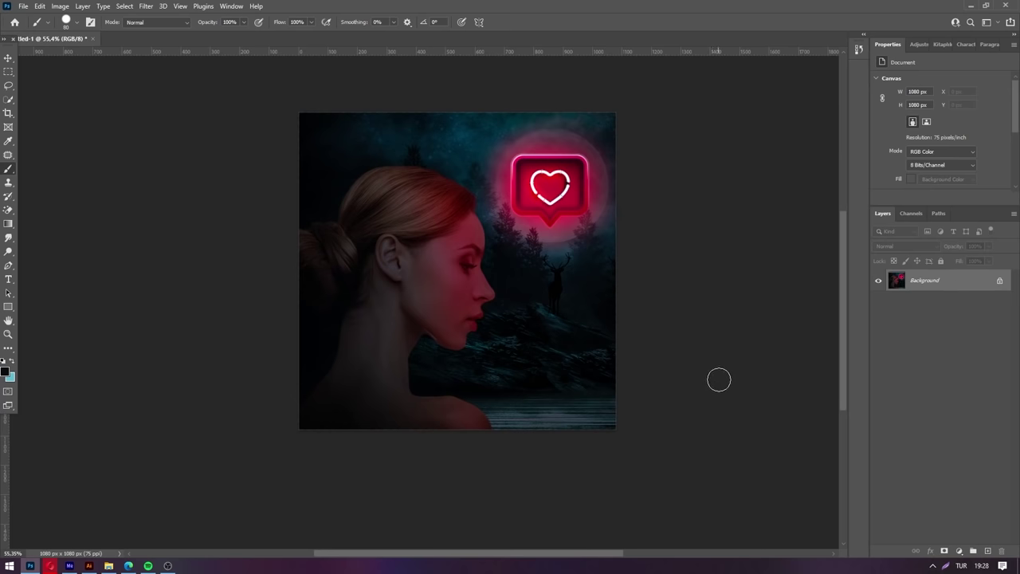
{"action": "scroll", "coordinate": [458, 204], "scroll_direction": "up", "scroll_amount": 1}
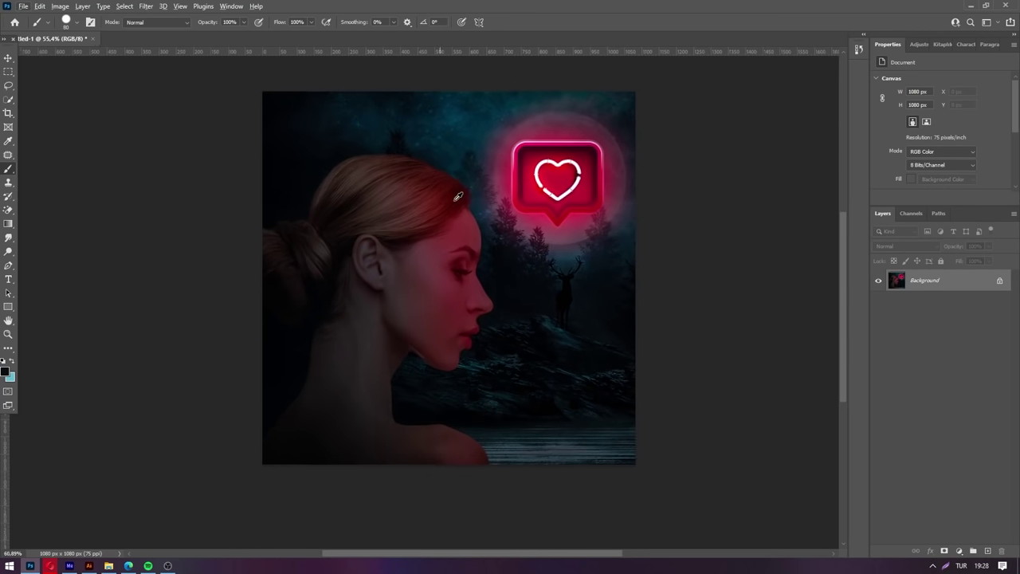
{"action": "scroll", "coordinate": [459, 203], "scroll_direction": "up", "scroll_amount": 2}
{"action": "scroll", "coordinate": [458, 203], "scroll_direction": "up", "scroll_amount": 5}
{"action": "right_click", "coordinate": [8, 182]}
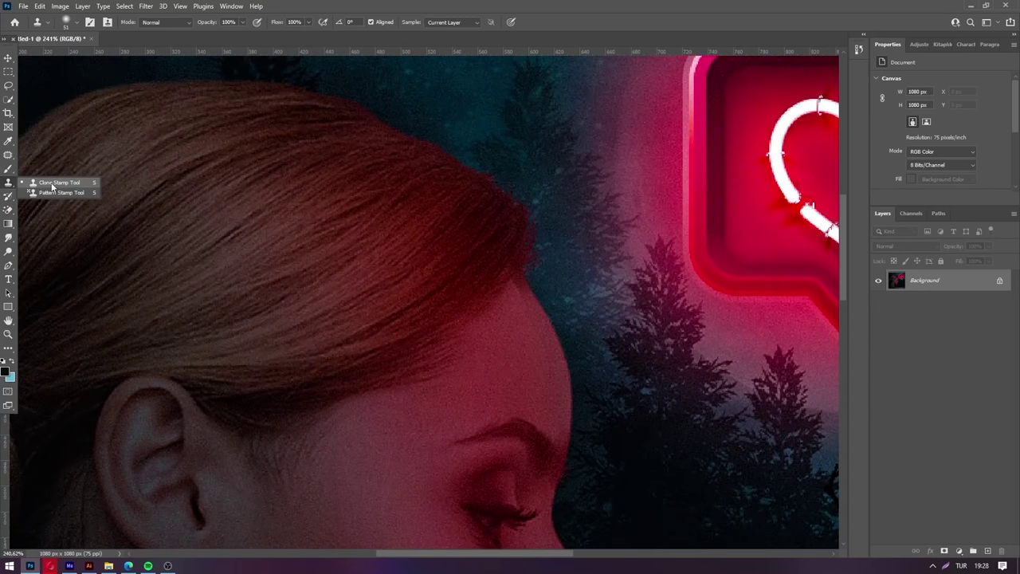
{"action": "left_click", "coordinate": [52, 191]}
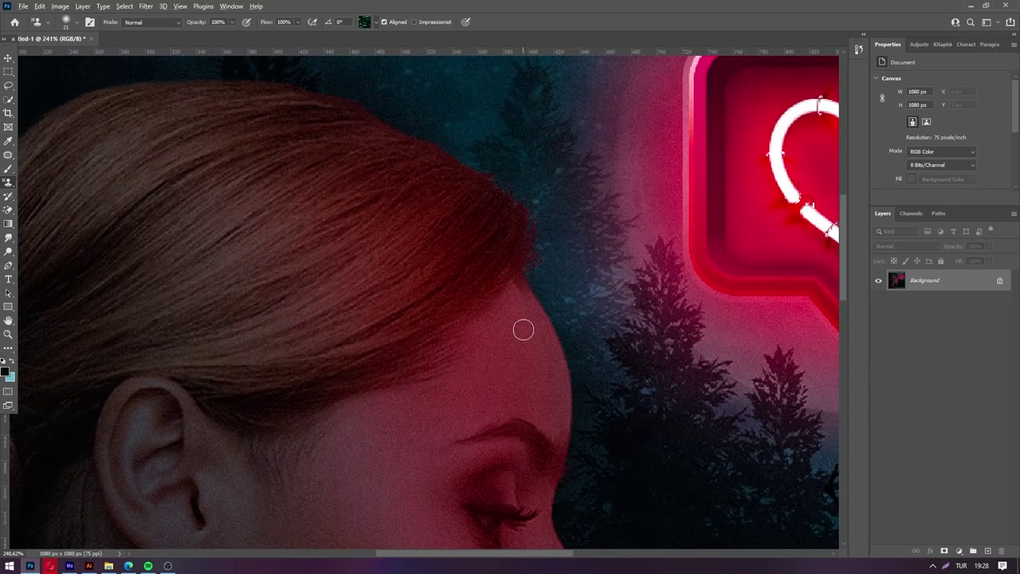
{"action": "right_click", "coordinate": [5, 185]}
{"action": "left_click", "coordinate": [48, 180]}
{"action": "scroll", "coordinate": [478, 335], "scroll_direction": "up", "scroll_amount": 1}
{"action": "right_click", "coordinate": [523, 321]}
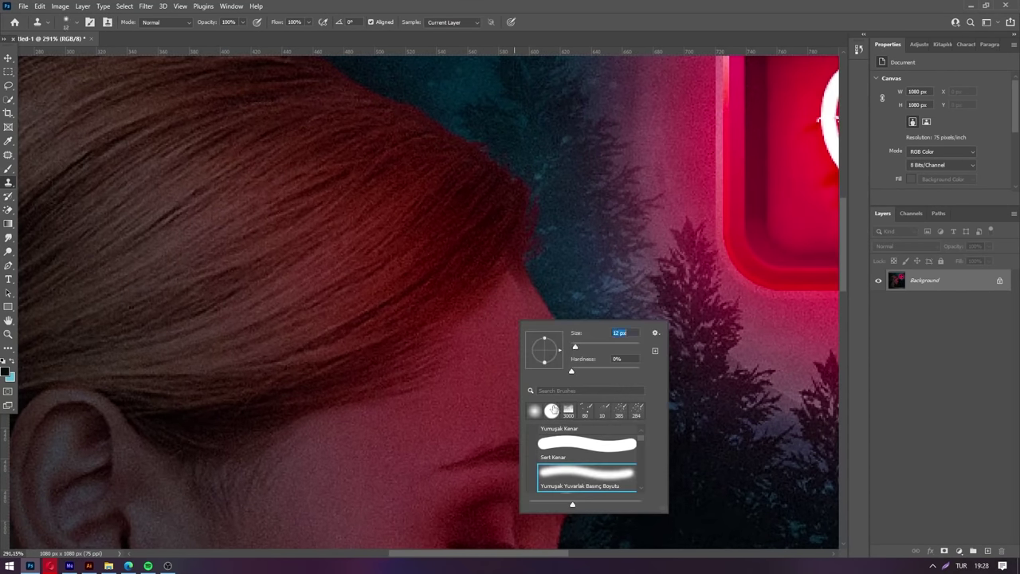
{"action": "double_click", "coordinate": [552, 410]}
{"action": "scroll", "coordinate": [505, 383], "scroll_direction": "down", "scroll_amount": 3}
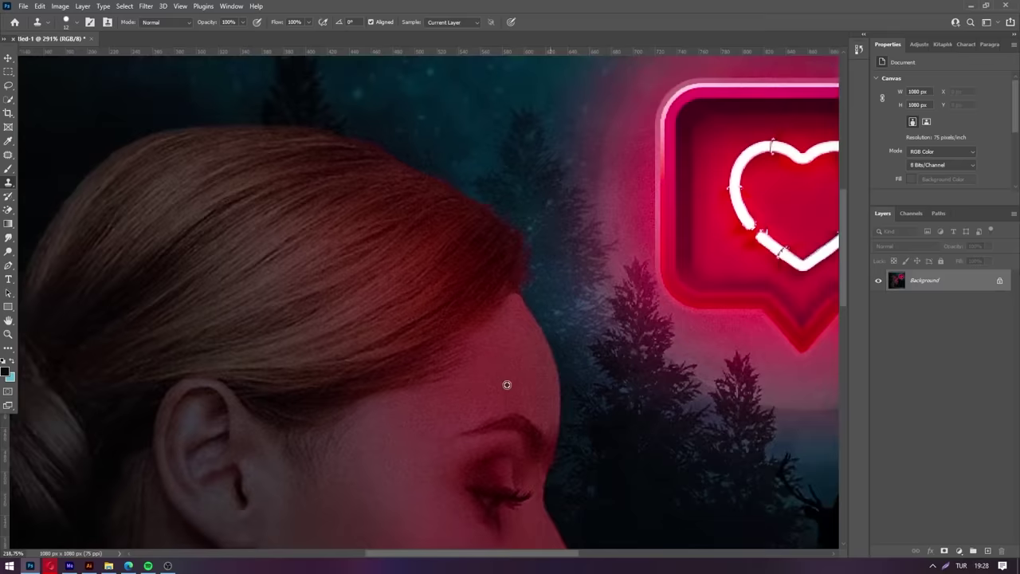
{"action": "scroll", "coordinate": [410, 264], "scroll_direction": "down", "scroll_amount": 2}
{"action": "scroll", "coordinate": [558, 358], "scroll_direction": "down", "scroll_amount": 2}
Step: Add a new empty layer, then return to the Background with a 3 px hard stamp brush
{"action": "key", "text": "ctrl+shift+alt+n"}
{"action": "scroll", "coordinate": [487, 337], "scroll_direction": "up", "scroll_amount": 2}
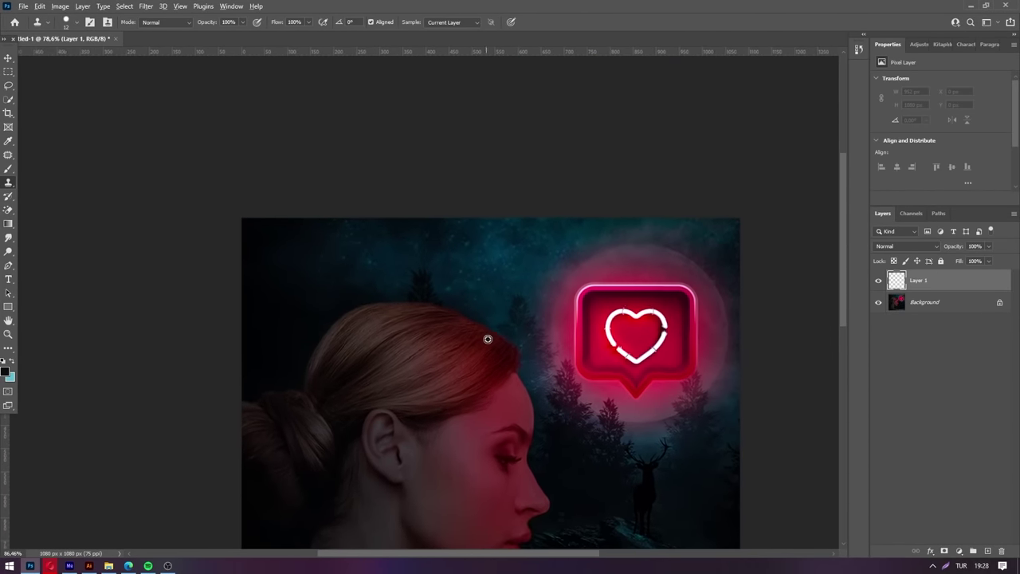
{"action": "scroll", "coordinate": [481, 349], "scroll_direction": "up", "scroll_amount": 3}
{"action": "scroll", "coordinate": [475, 412], "scroll_direction": "up", "scroll_amount": 1}
{"action": "key", "text": "alt+bracketleft"}
{"action": "right_click", "coordinate": [427, 341]}
{"action": "left_click_drag", "start_coordinate": [483, 367], "coordinate": [477, 366]}
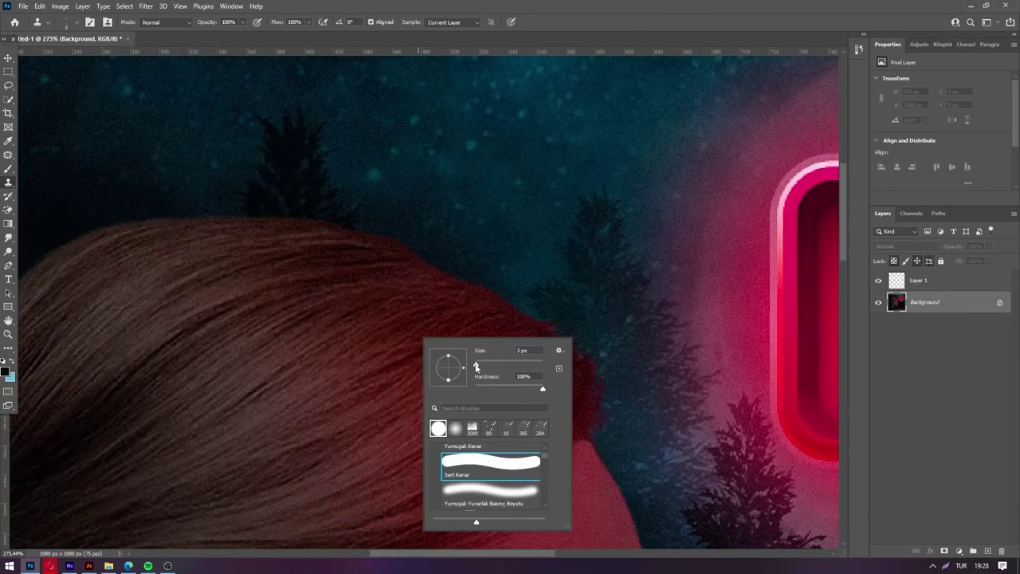
{"action": "key", "text": "Return"}
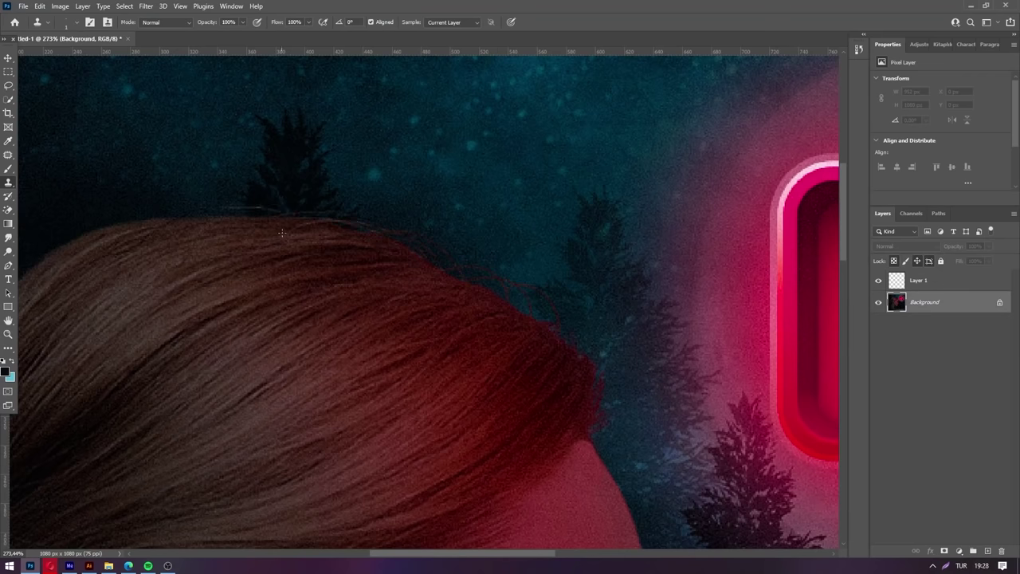
Step: Zoom in and out around the woman's hairline to inspect the stray hairs
{"action": "scroll", "coordinate": [455, 329], "scroll_direction": "down", "scroll_amount": 1}
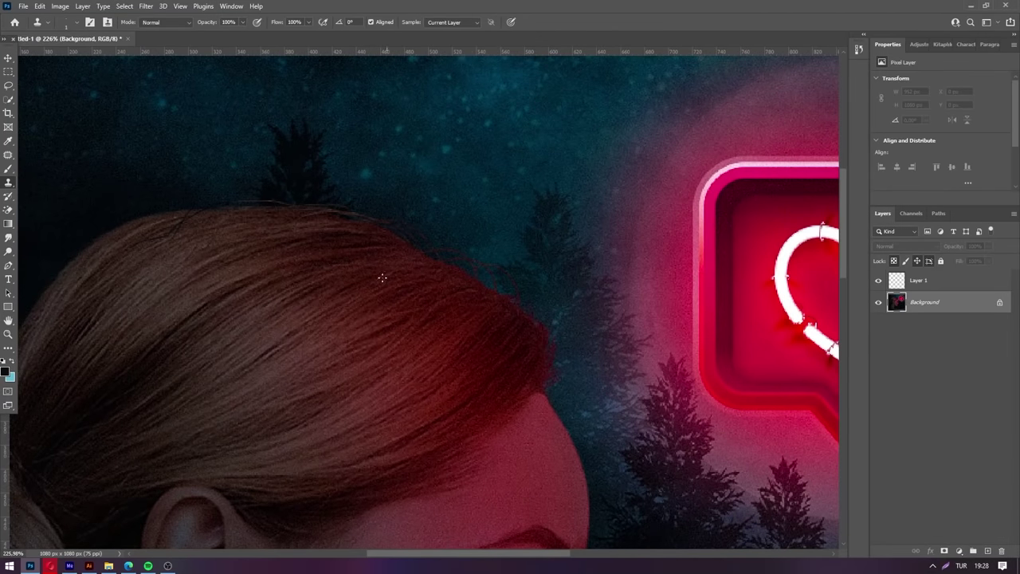
{"action": "scroll", "coordinate": [212, 326], "scroll_direction": "down", "scroll_amount": 2}
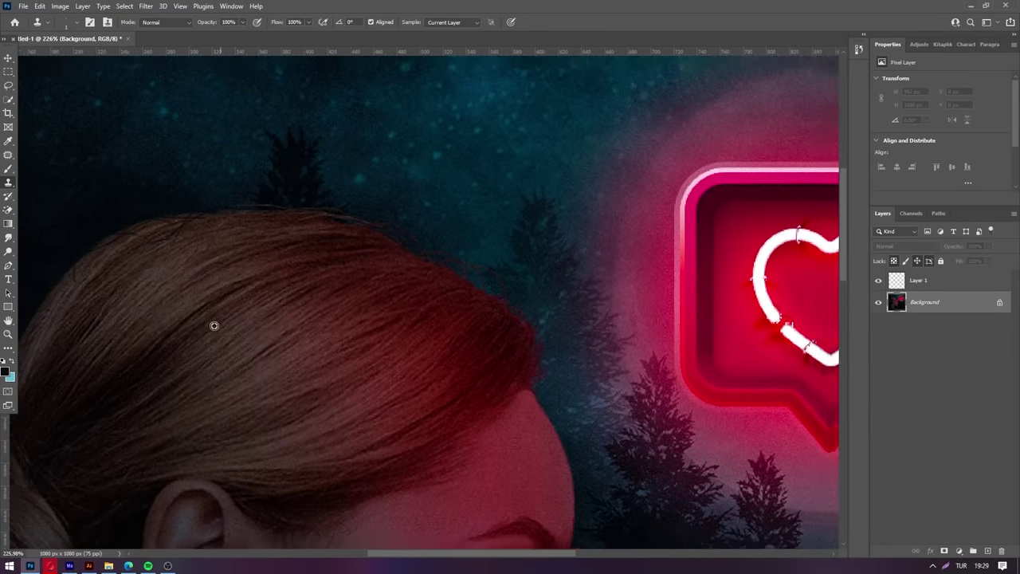
{"action": "scroll", "coordinate": [228, 319], "scroll_direction": "down", "scroll_amount": 3}
{"action": "scroll", "coordinate": [412, 262], "scroll_direction": "up", "scroll_amount": 5}
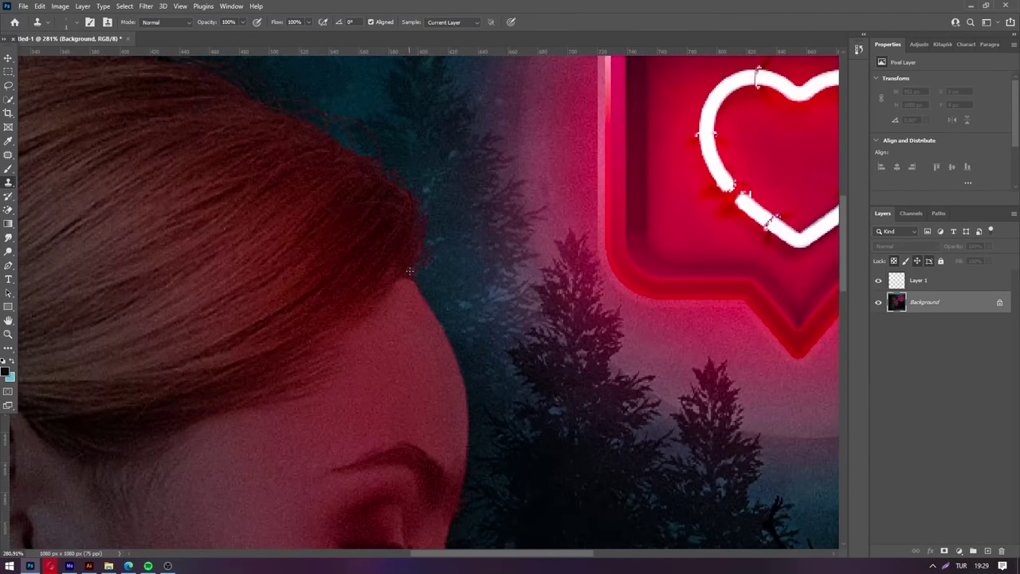
{"action": "scroll", "coordinate": [314, 231], "scroll_direction": "down", "scroll_amount": 3}
{"action": "scroll", "coordinate": [351, 274], "scroll_direction": "up", "scroll_amount": 3}
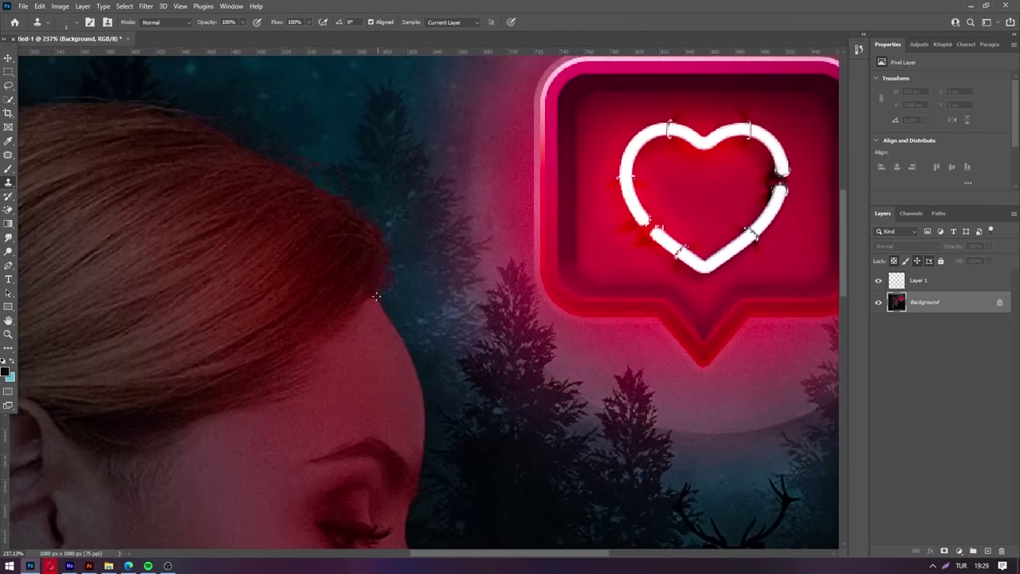
{"action": "scroll", "coordinate": [381, 321], "scroll_direction": "down", "scroll_amount": 3}
{"action": "scroll", "coordinate": [402, 332], "scroll_direction": "up", "scroll_amount": 3}
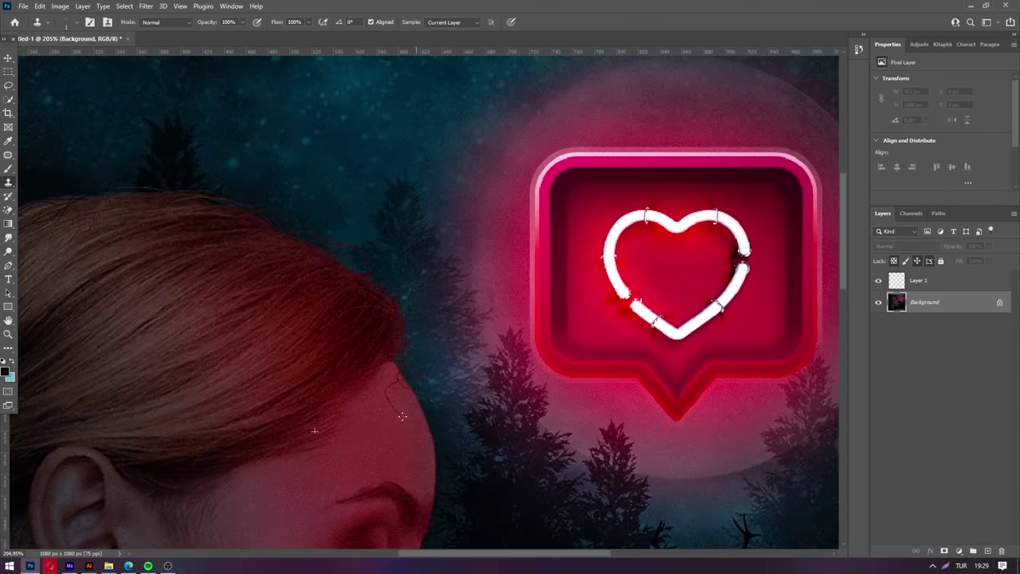
{"action": "scroll", "coordinate": [402, 416], "scroll_direction": "down", "scroll_amount": 3}
{"action": "scroll", "coordinate": [431, 402], "scroll_direction": "down", "scroll_amount": 2}
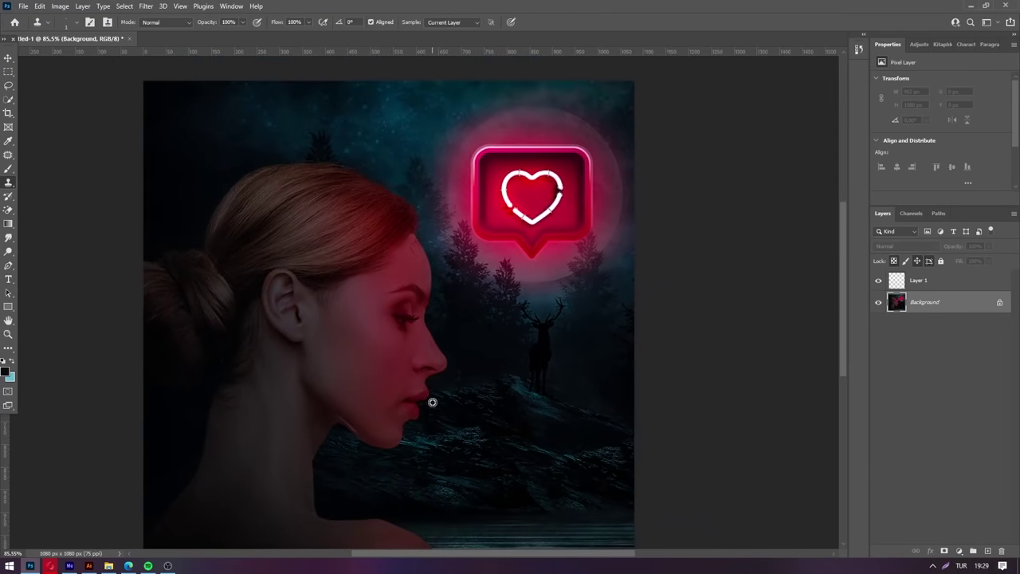